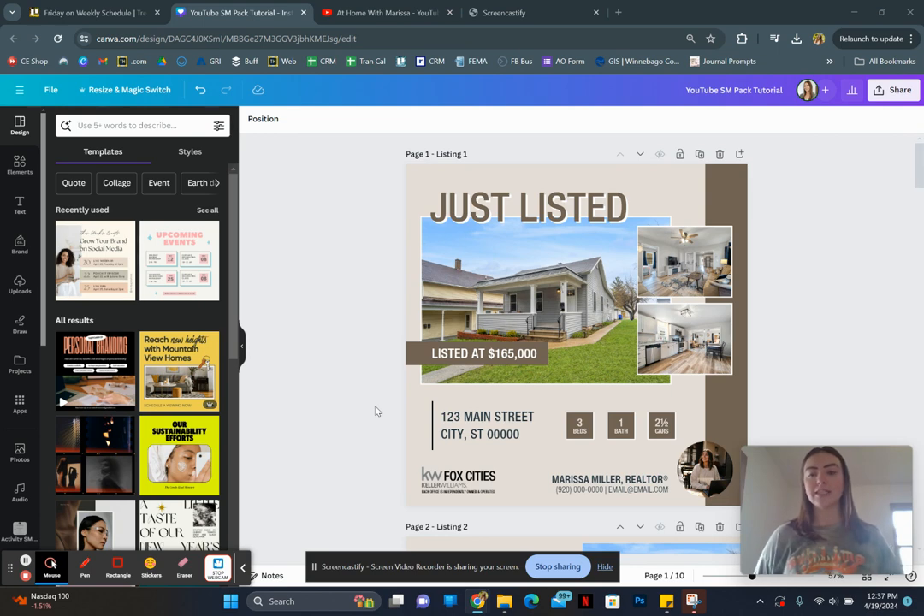
# - Change the font of the "JUST LISTED" heading on page 1 to Futura Regular
pyautogui.scroll(-4, 374, 411)
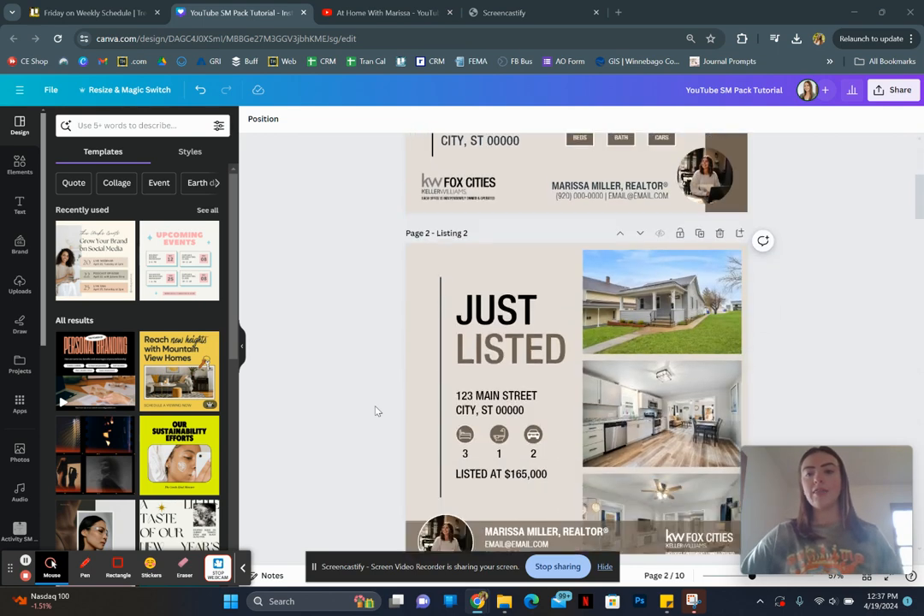
pyautogui.scroll(-4, 375, 410)
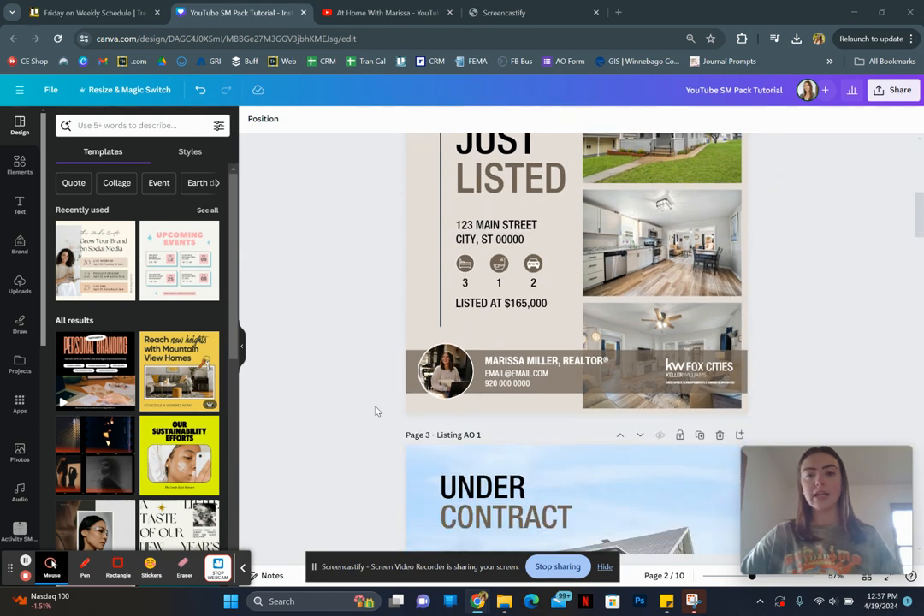
pyautogui.scroll(3, 375, 410)
pyautogui.scroll(5, 374, 411)
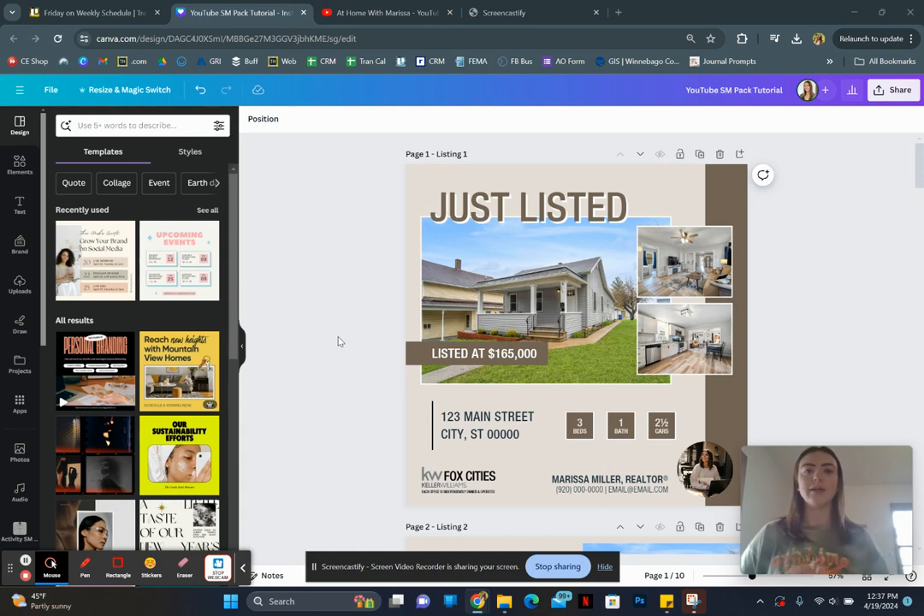
pyautogui.click(513, 206)
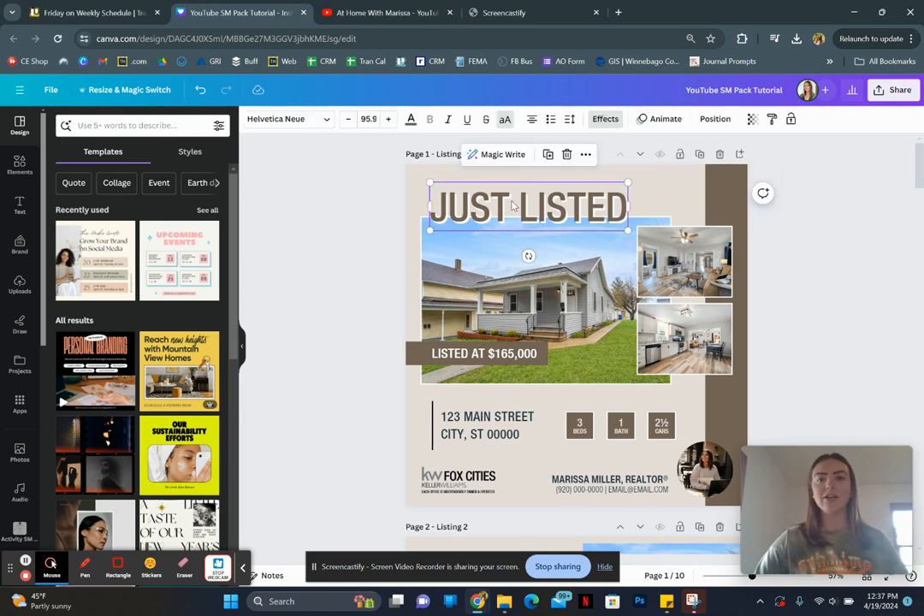
pyautogui.click(316, 122)
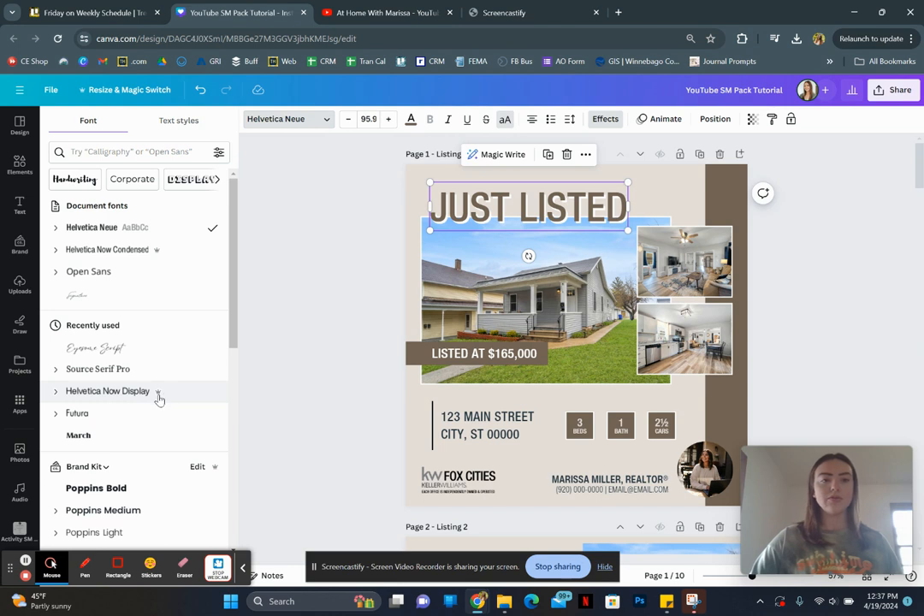
pyautogui.moveTo(159, 398)
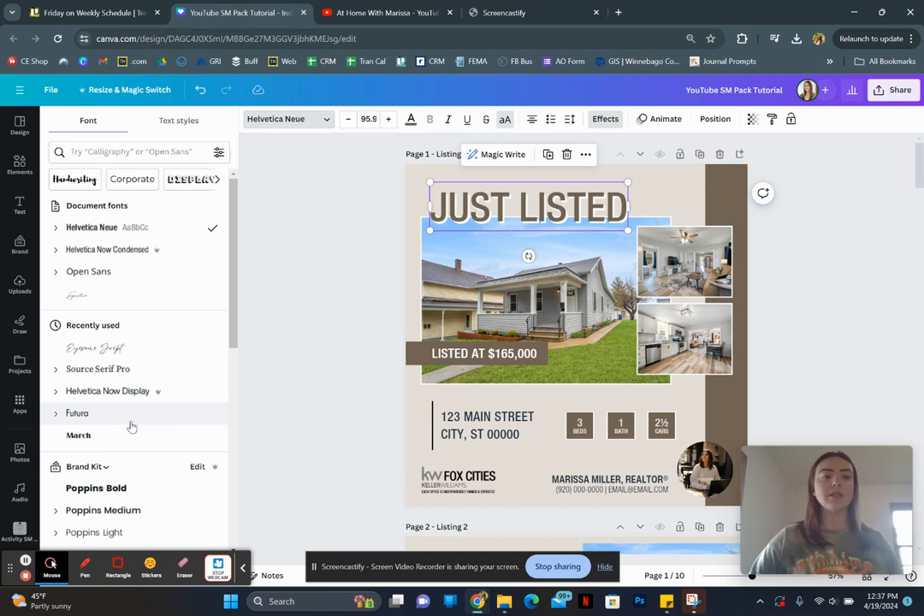
pyautogui.click(54, 414)
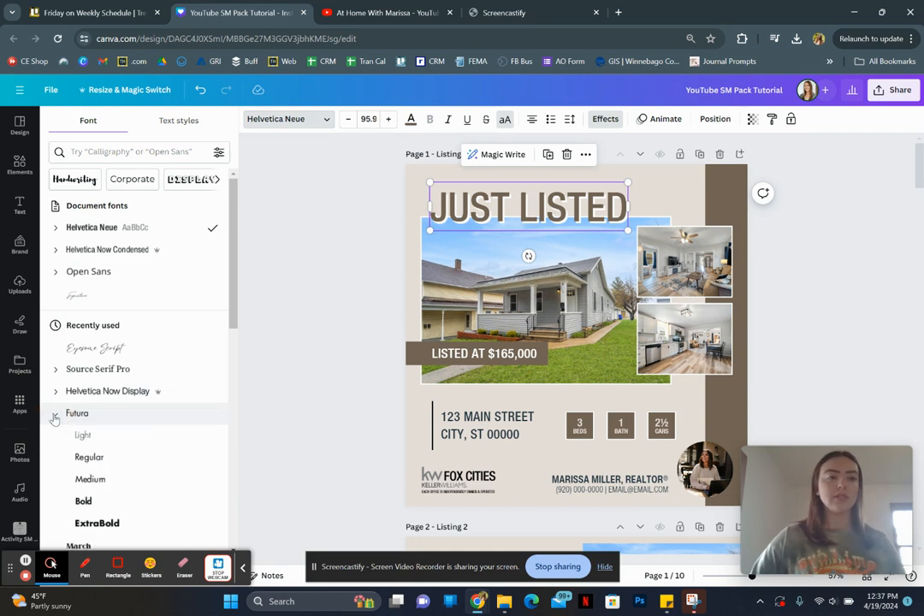
pyautogui.click(104, 459)
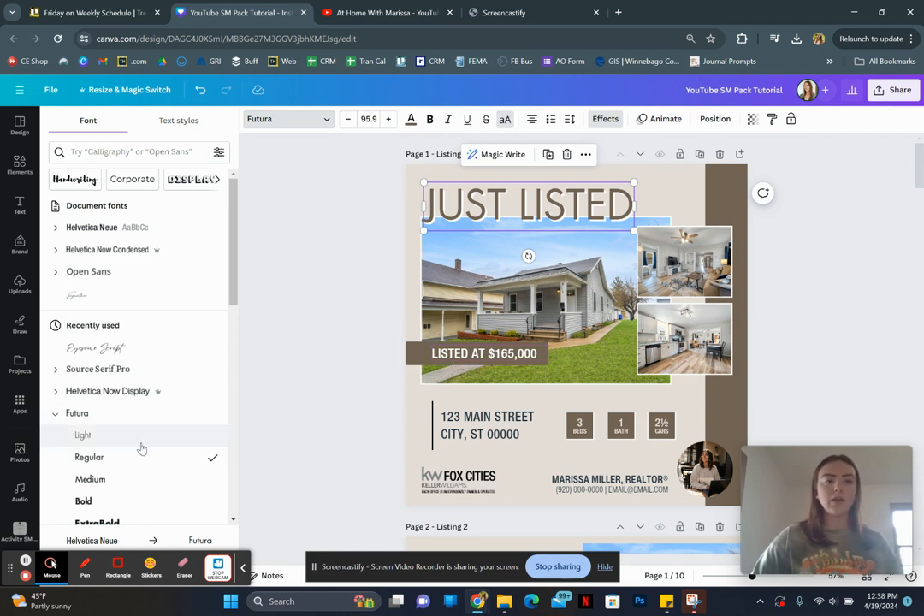
# - Try the Gagalin font on the "JUST LISTED" heading and undo that font change
pyautogui.scroll(-10, 142, 449)
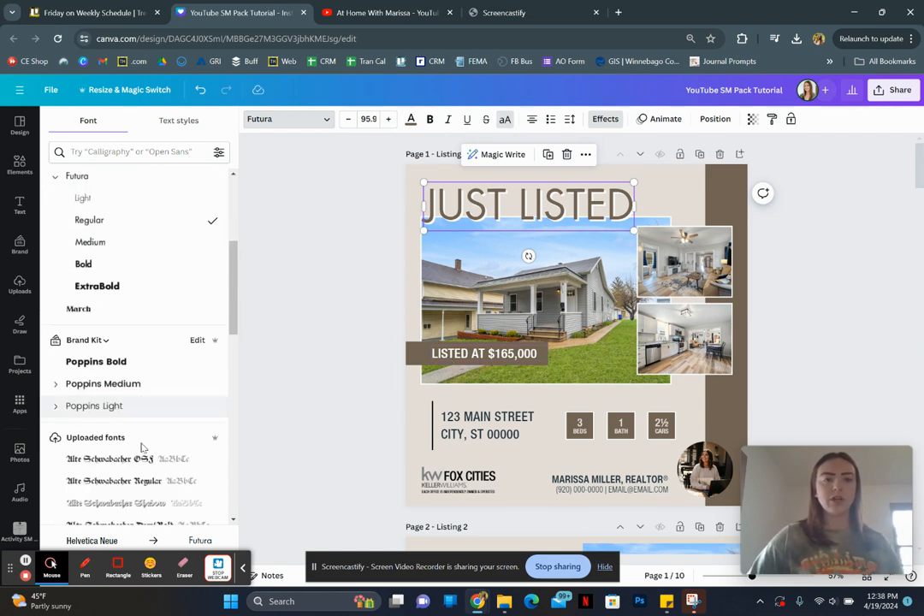
pyautogui.scroll(-4, 142, 449)
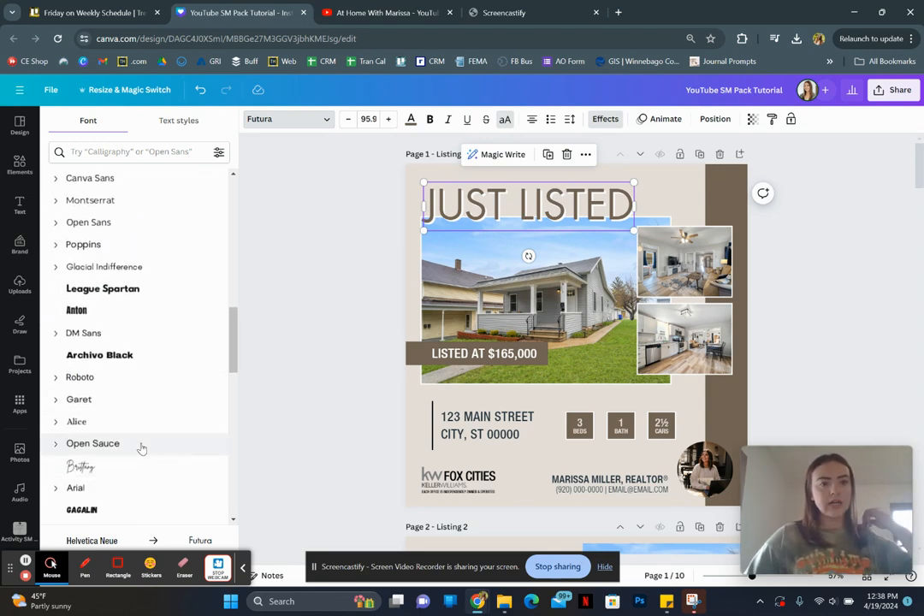
pyautogui.scroll(-2, 141, 446)
pyautogui.click(102, 364)
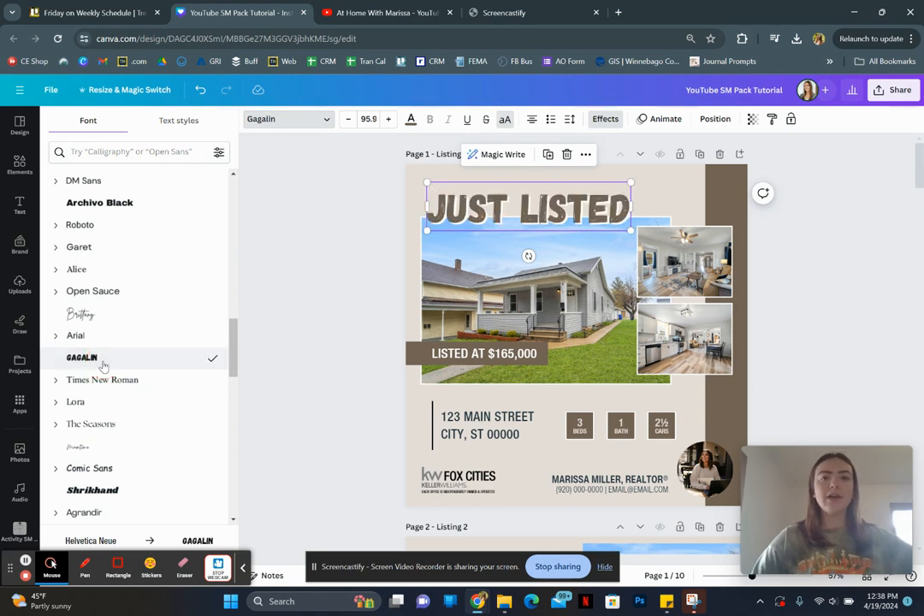
pyautogui.click(295, 247)
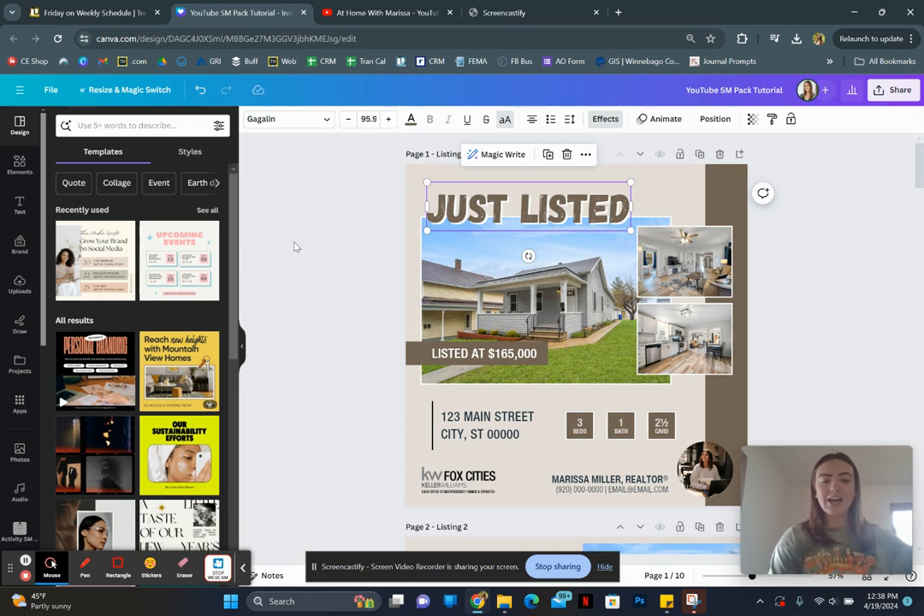
pyautogui.hotkey('ctrl', 'z')
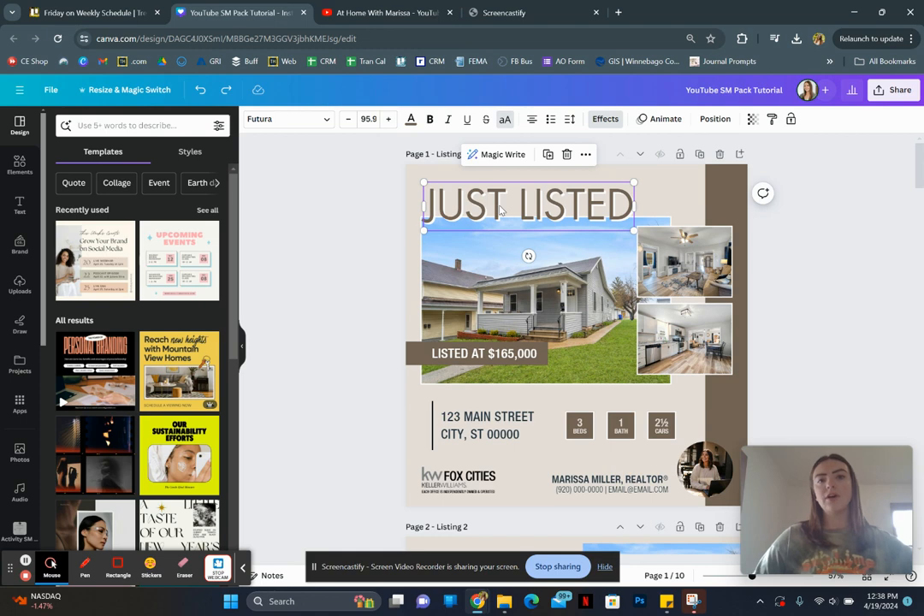
# - Set the "LISTED AT $165,000" text to Futura and replace Helvetica Neue with Futura across the whole design
pyautogui.click(484, 353)
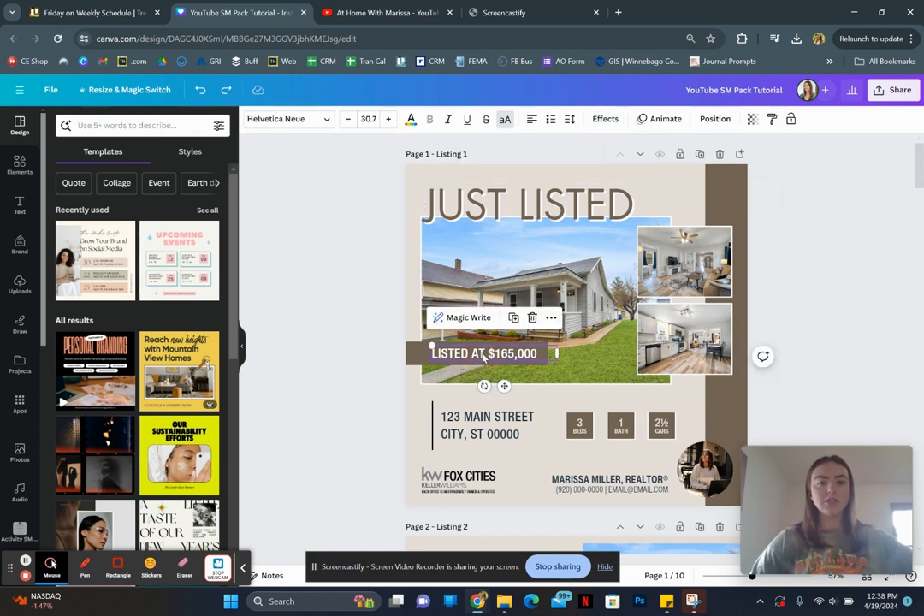
pyautogui.click(300, 126)
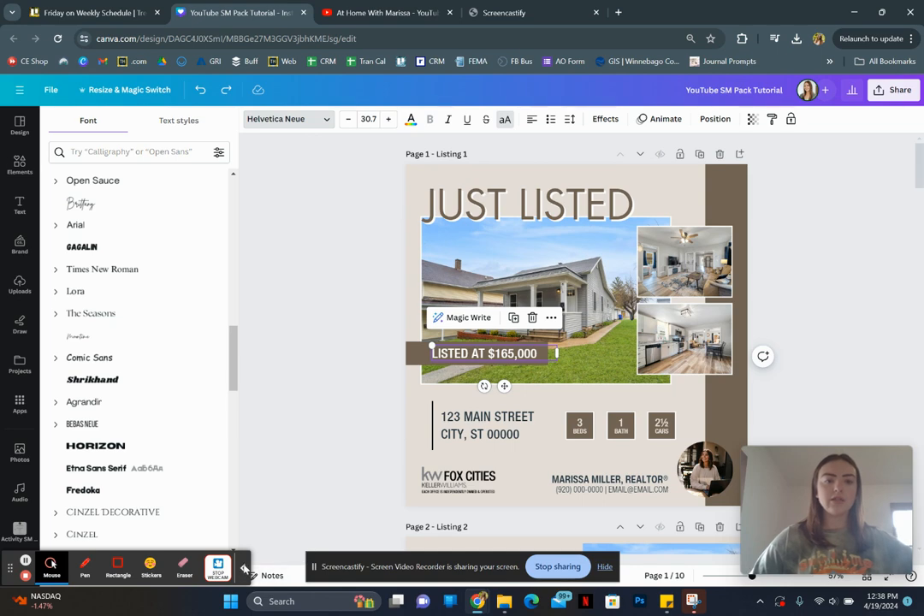
pyautogui.scroll(15, 110, 418)
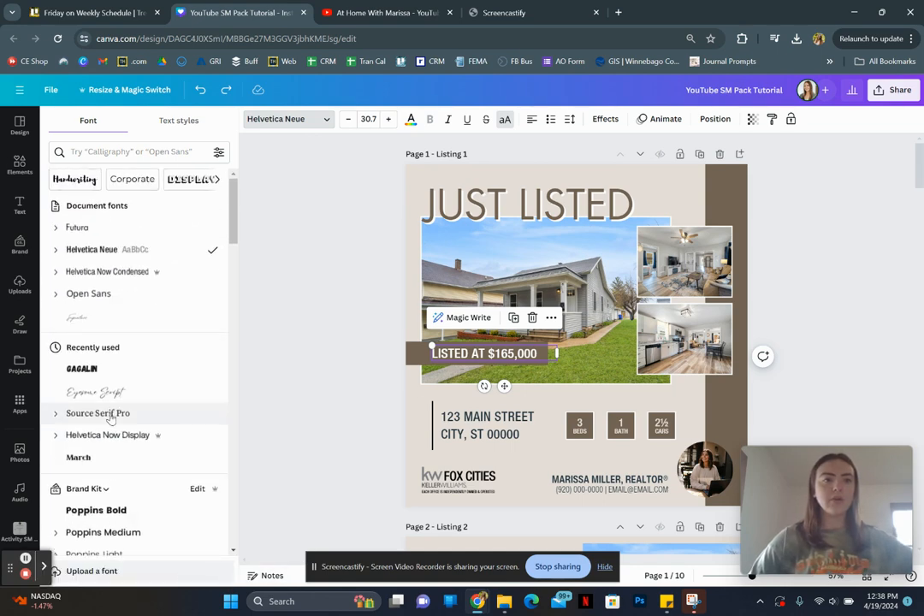
pyautogui.click(77, 227)
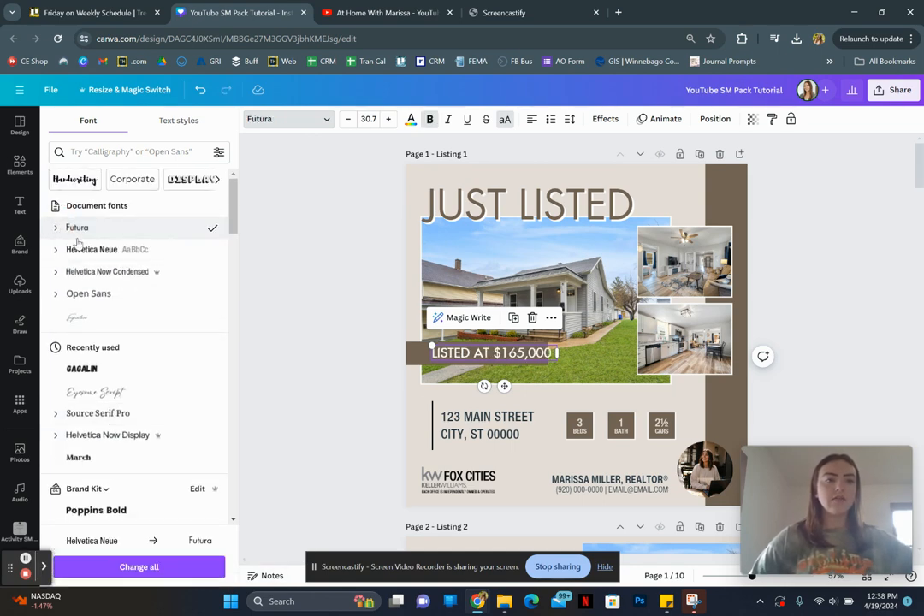
pyautogui.click(177, 566)
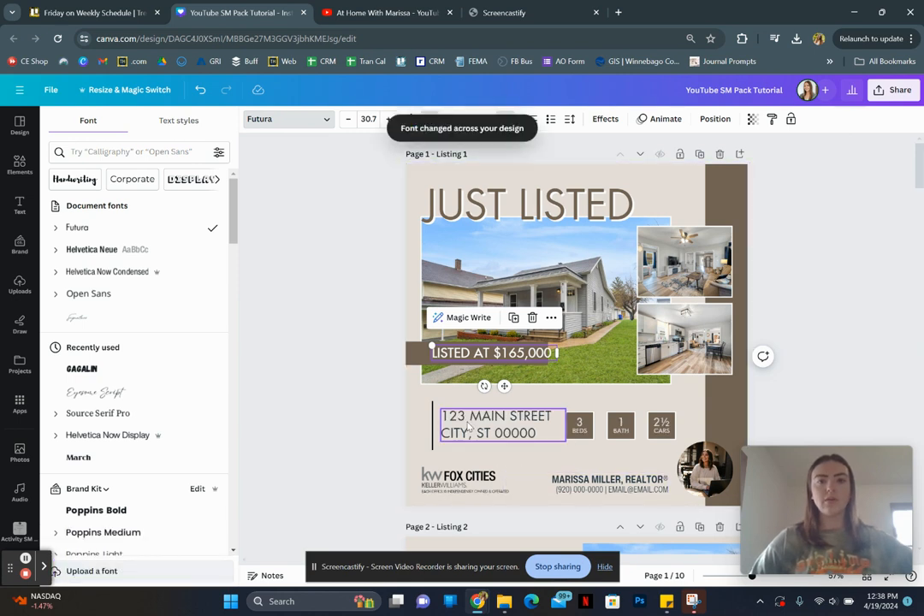
# - Change the font of the realtor's contact text block on page 1 to Futura Regular
pyautogui.click(608, 487)
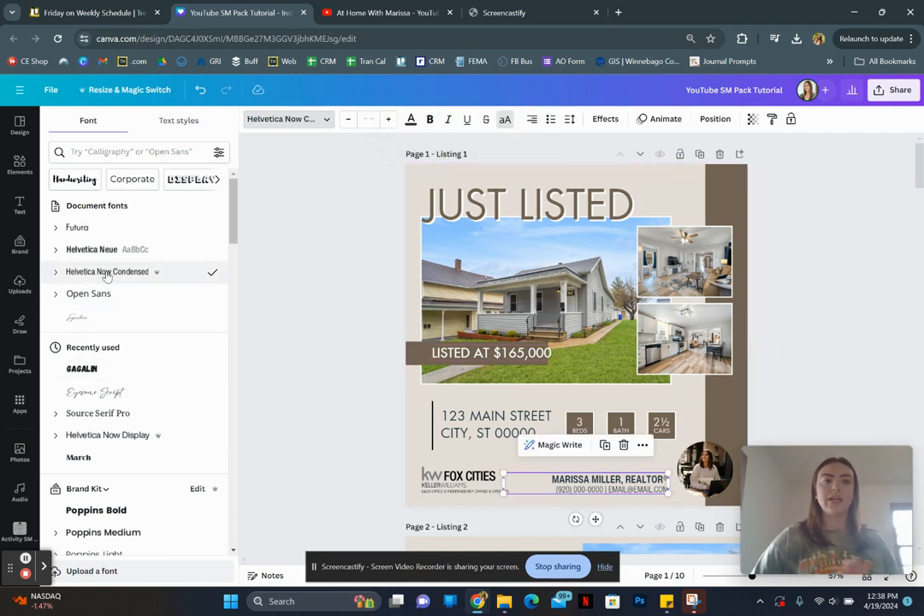
pyautogui.click(55, 228)
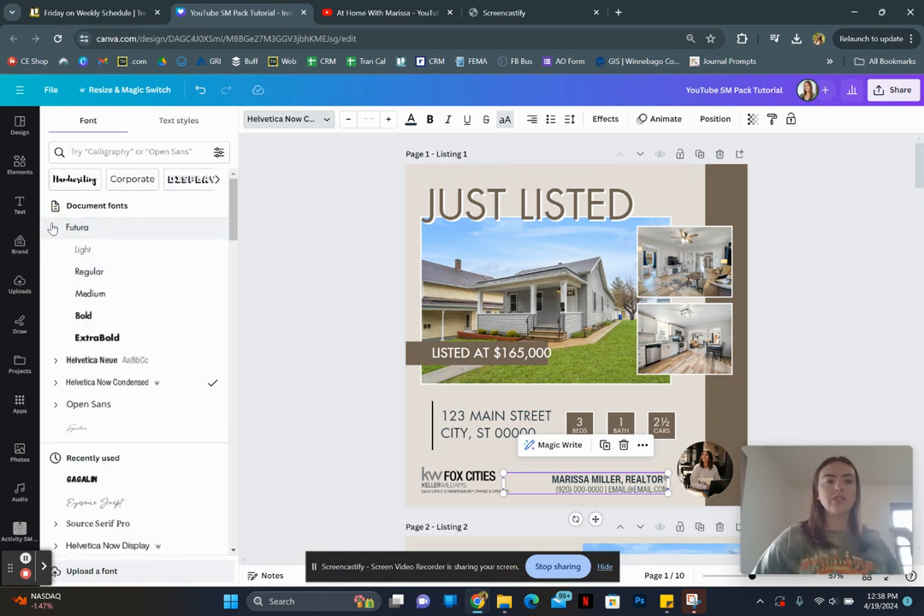
pyautogui.click(101, 270)
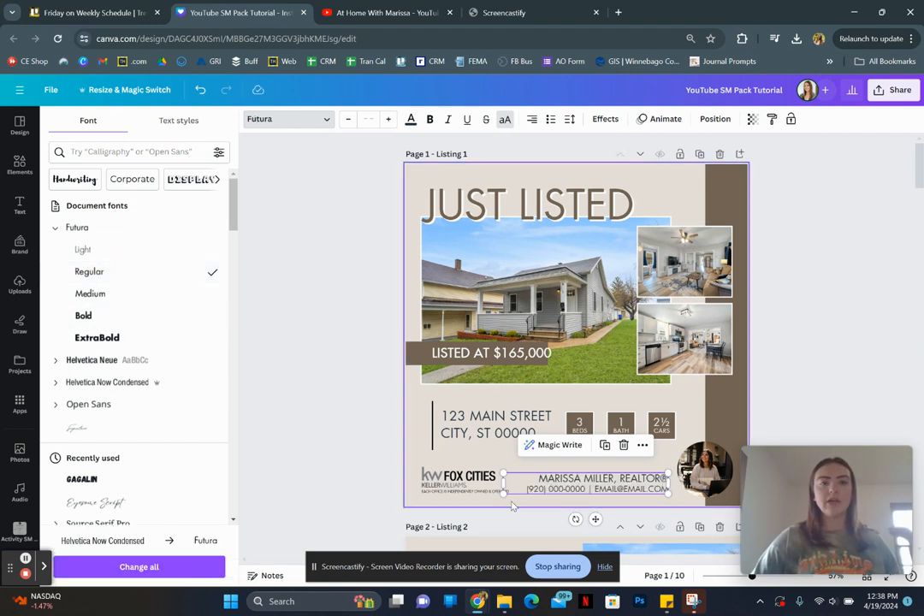
# - Set only the realtor's name and title line in the contact block to Futura Bold
pyautogui.click(560, 479)
pyautogui.moveTo(560, 479); pyautogui.dragTo(539, 479)
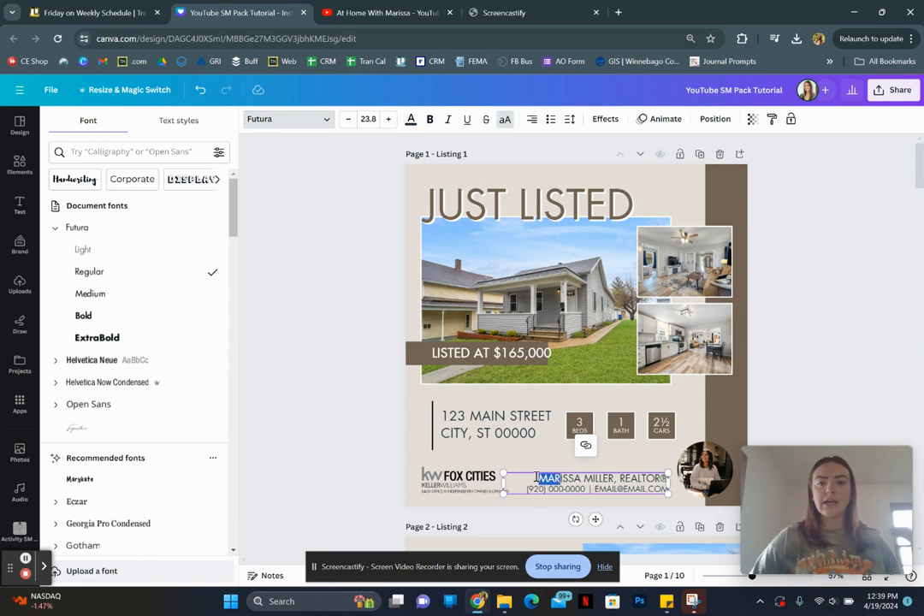
pyautogui.click(537, 478)
pyautogui.moveTo(538, 478); pyautogui.dragTo(667, 479)
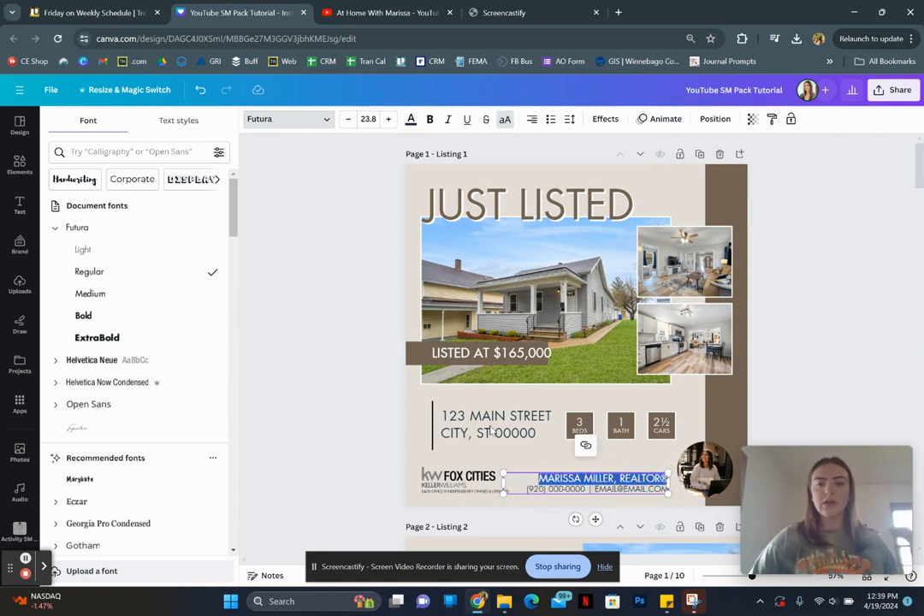
pyautogui.click(100, 316)
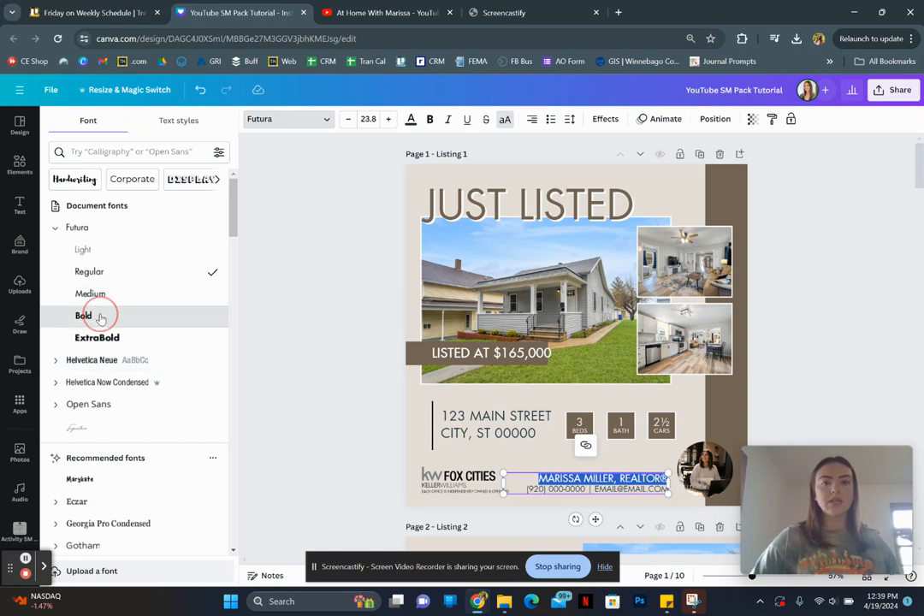
pyautogui.click(281, 399)
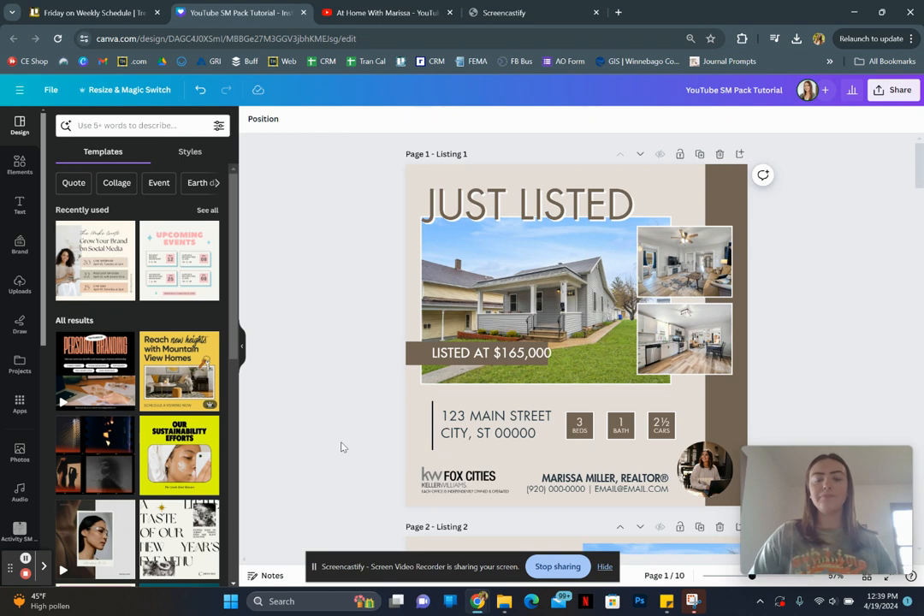
# - Shrink the "LISTED AT $165,000" text to about size 26.8 and position it within its brown banner
pyautogui.click(470, 357)
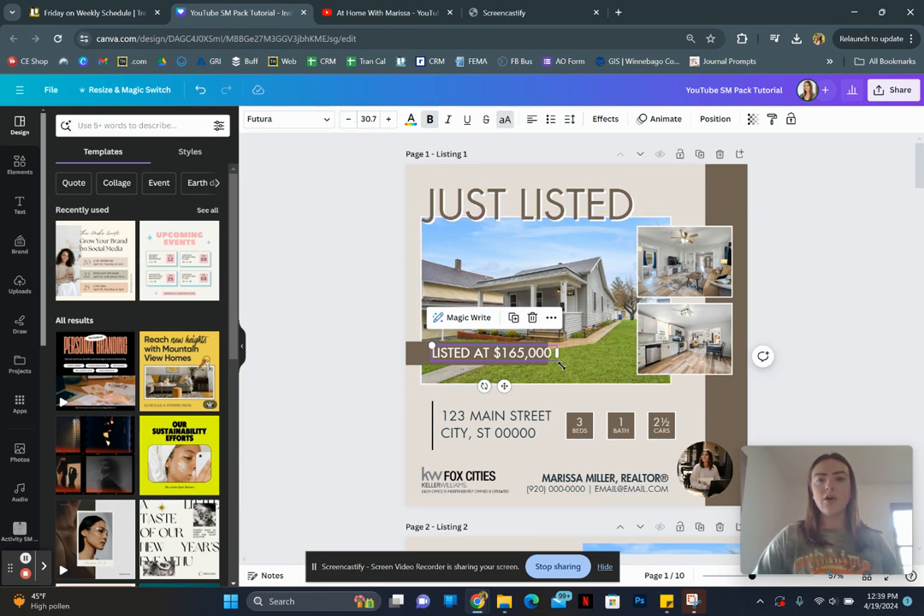
pyautogui.moveTo(557, 360); pyautogui.dragTo(541, 361)
pyautogui.moveTo(495, 384); pyautogui.dragTo(495, 383)
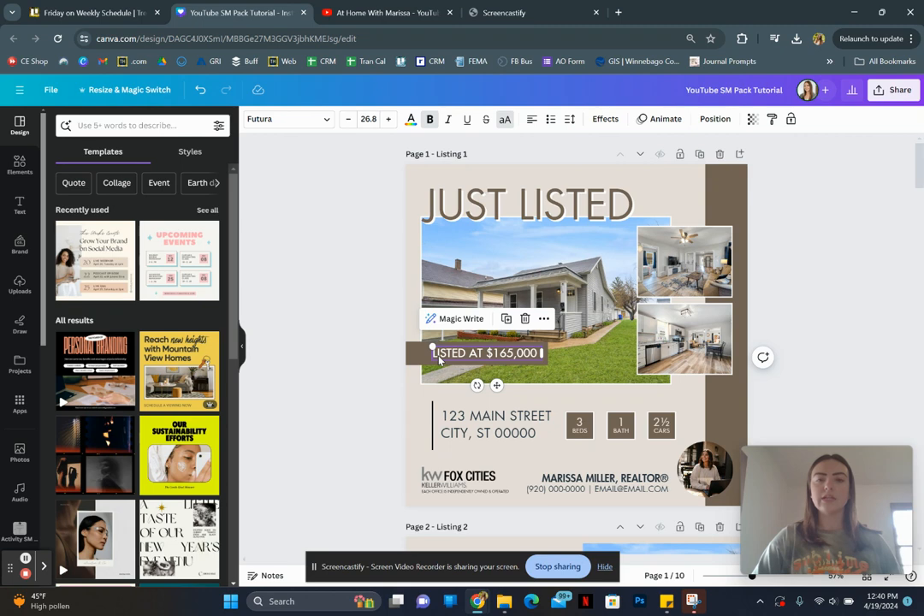
# - Replace the street line of the property address on page 1 with the new street address, keeping the city line
pyautogui.click(487, 428)
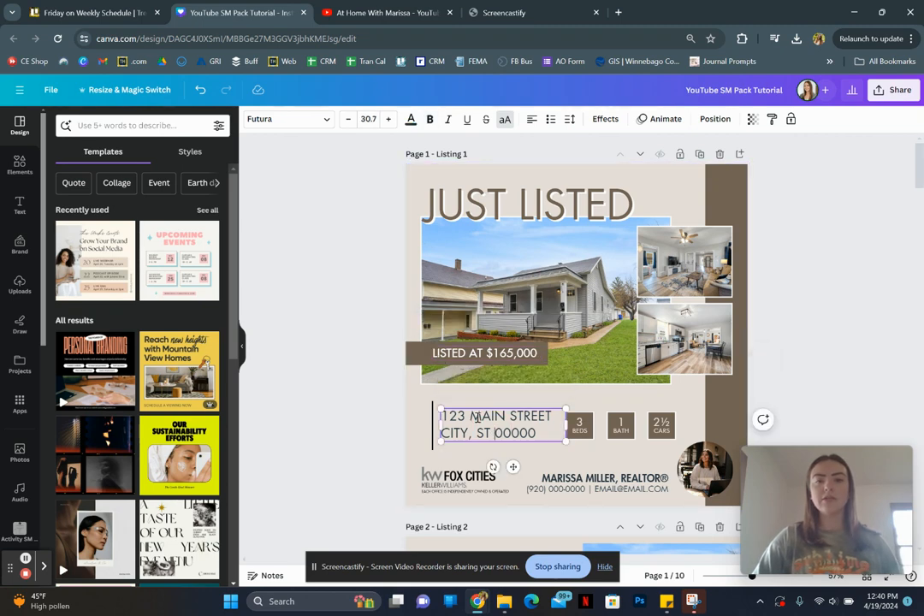
pyautogui.click(507, 416)
pyautogui.moveTo(550, 415); pyautogui.dragTo(444, 414)
pyautogui.press('BackSpace')
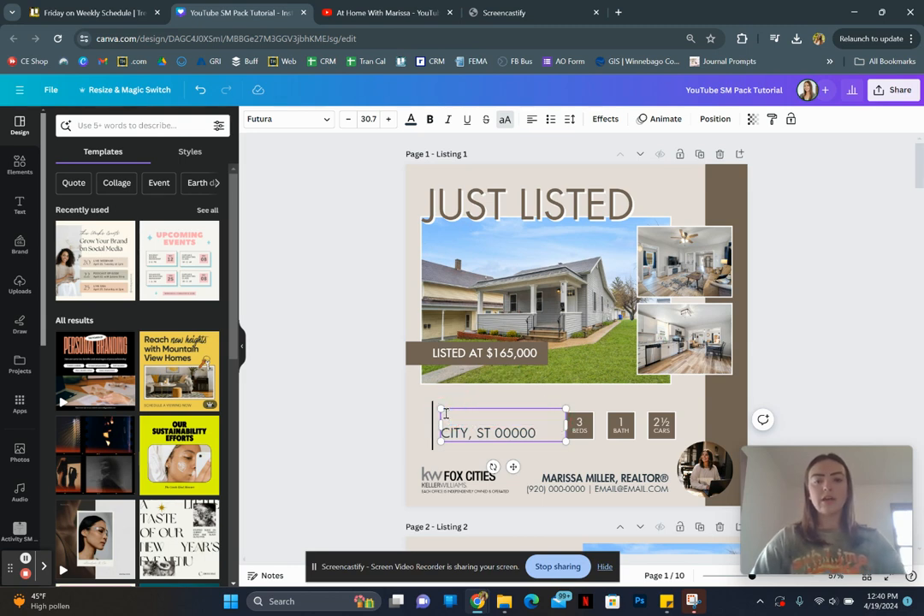
pyautogui.write('456 EXAMPLE ST')
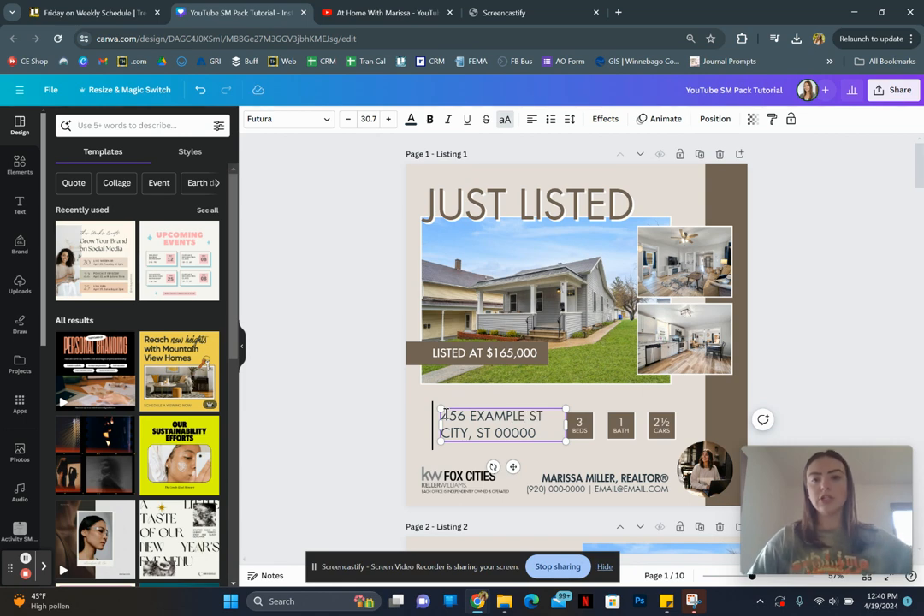
pyautogui.tripleClick(466, 419)
pyautogui.click(534, 435)
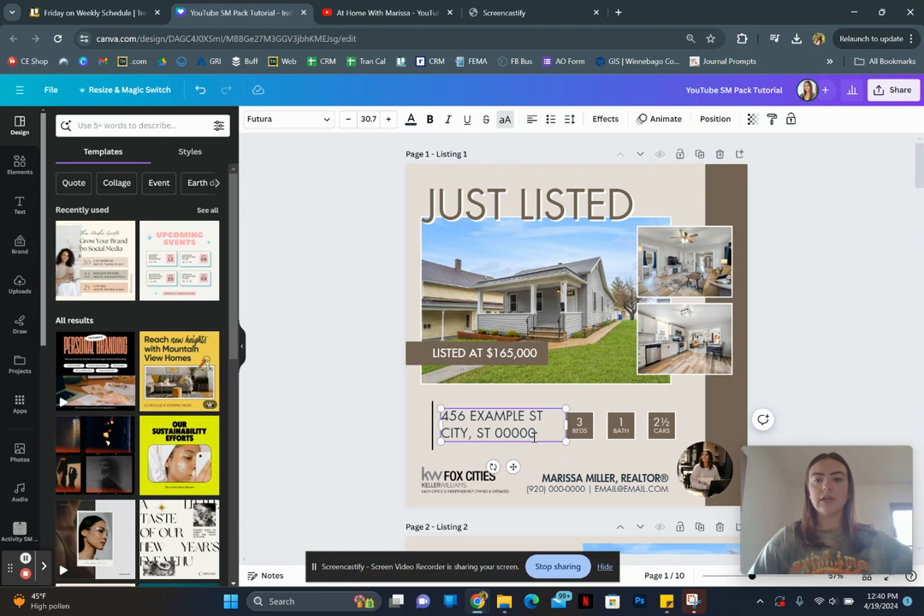
pyautogui.click(359, 315)
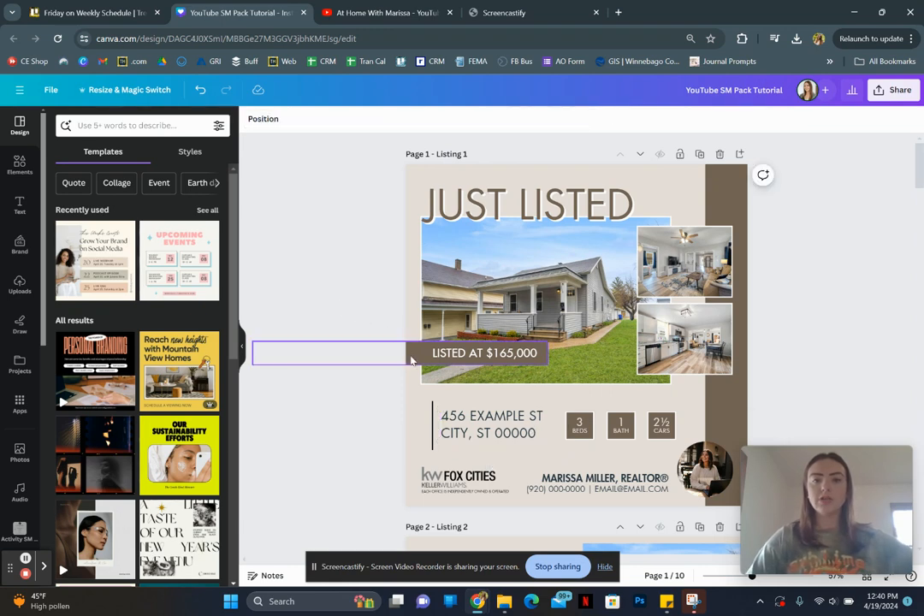
# - Recolor the price banner behind "LISTED AT $165,000" on page 1 to the Nature Colors teal #8aada9
pyautogui.click(385, 353)
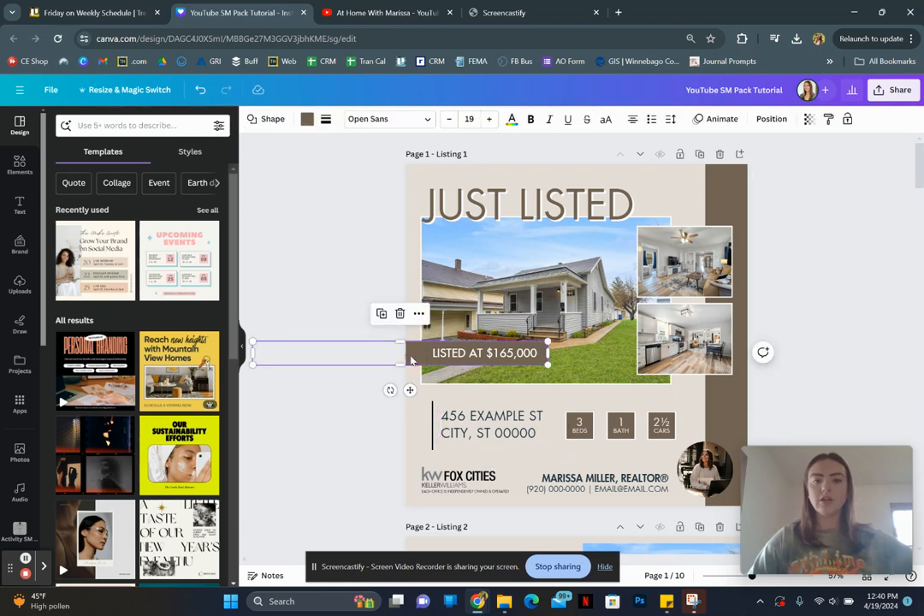
pyautogui.click(306, 119)
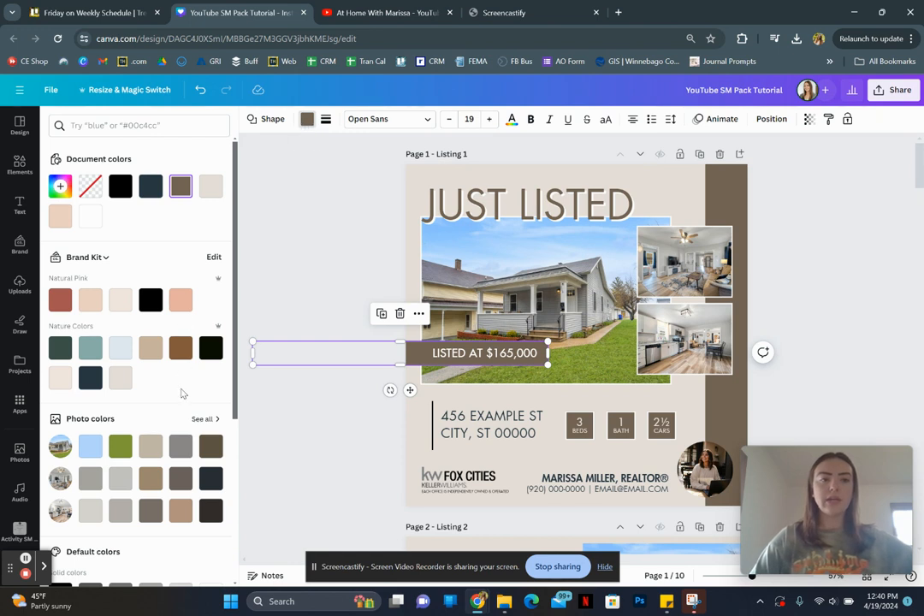
pyautogui.scroll(-2, 180, 393)
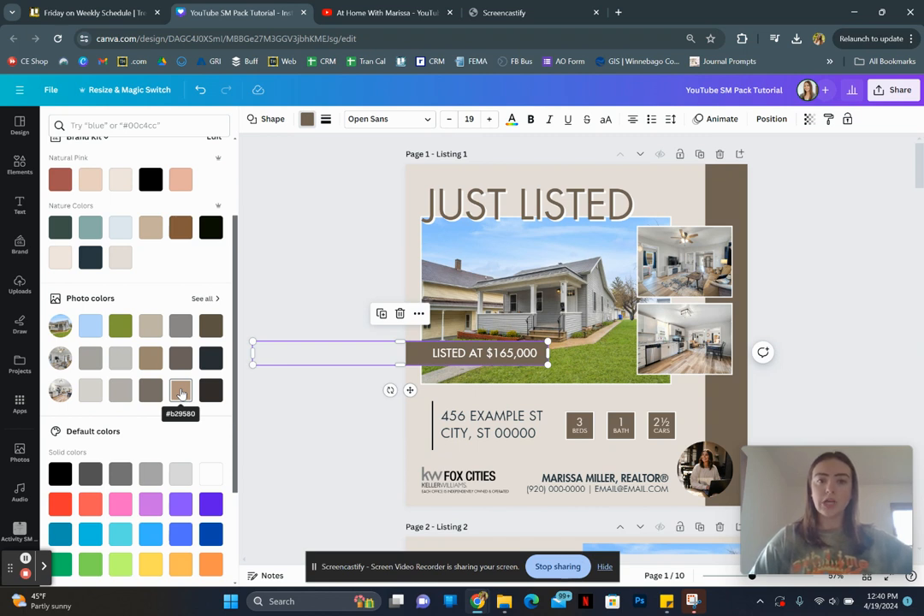
pyautogui.scroll(2, 181, 393)
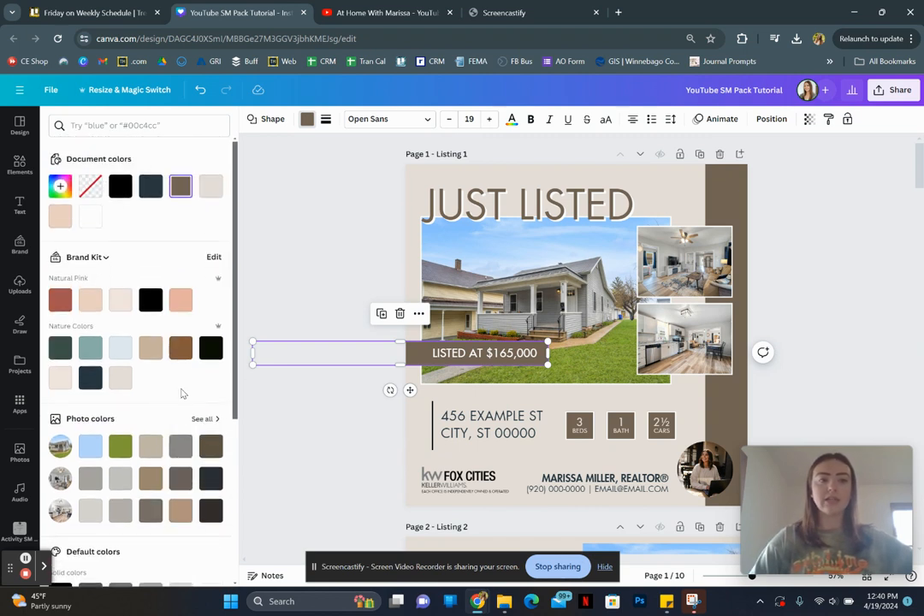
pyautogui.click(87, 350)
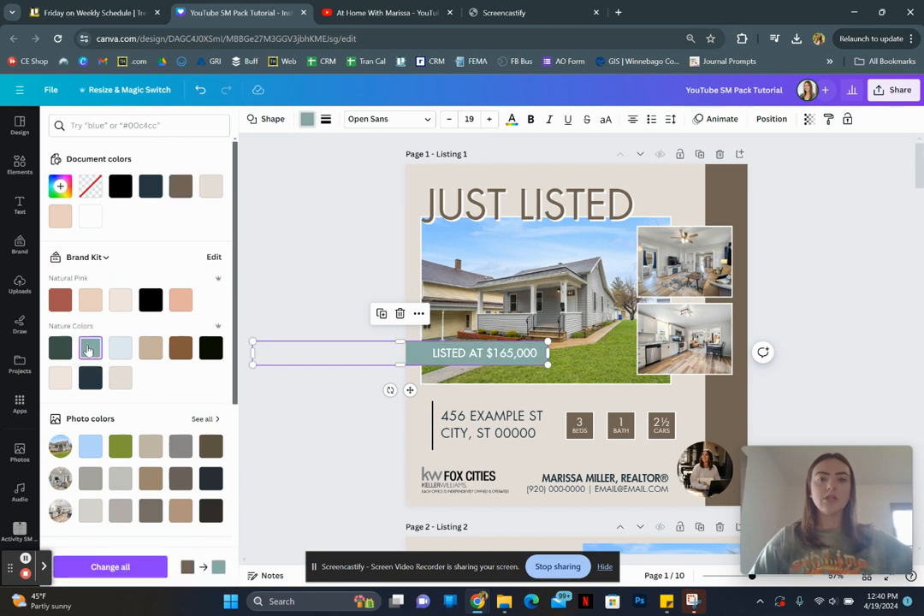
# - Recolor the brown vertical bar behind the interior photos on page 1 to the Nature Colors teal
pyautogui.click(725, 217)
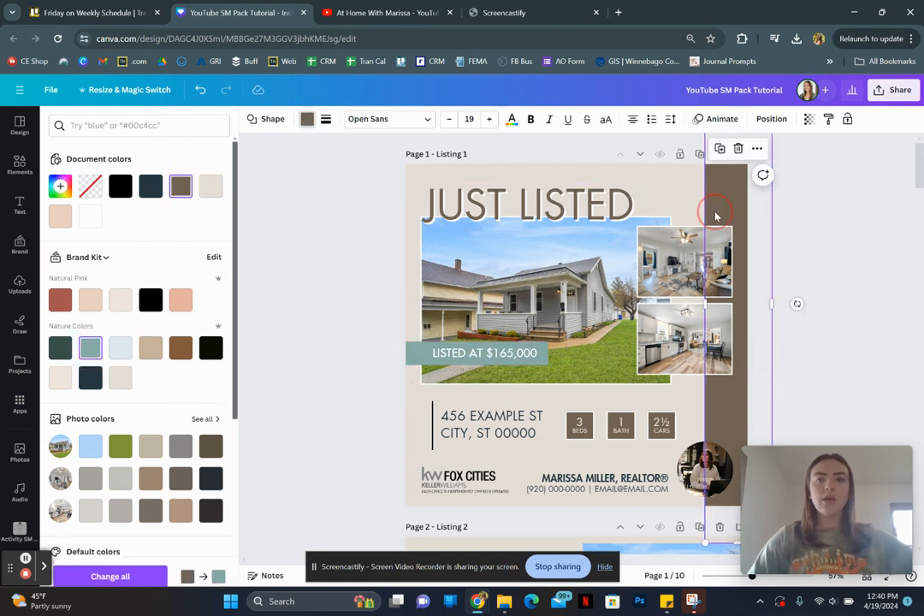
pyautogui.click(89, 350)
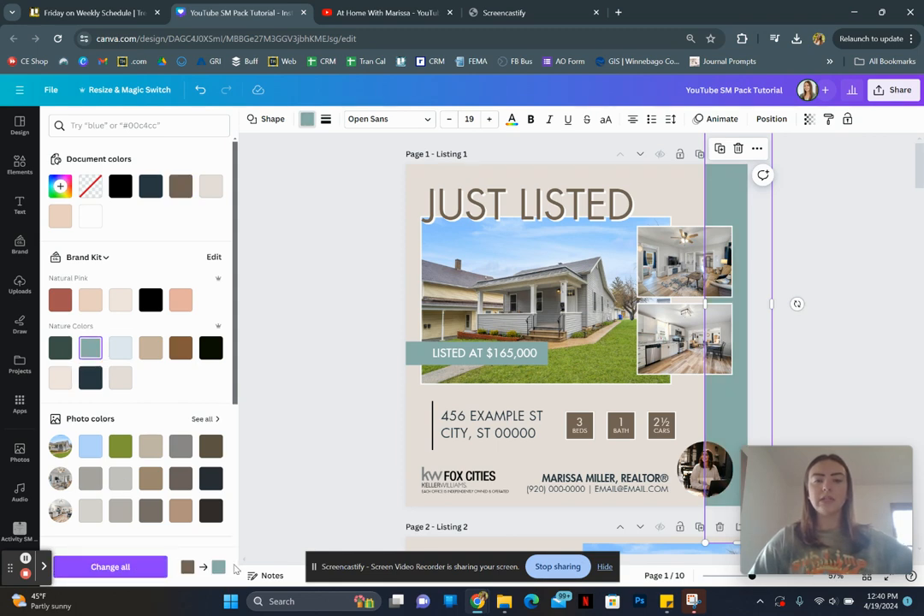
pyautogui.scroll(-5, 338, 442)
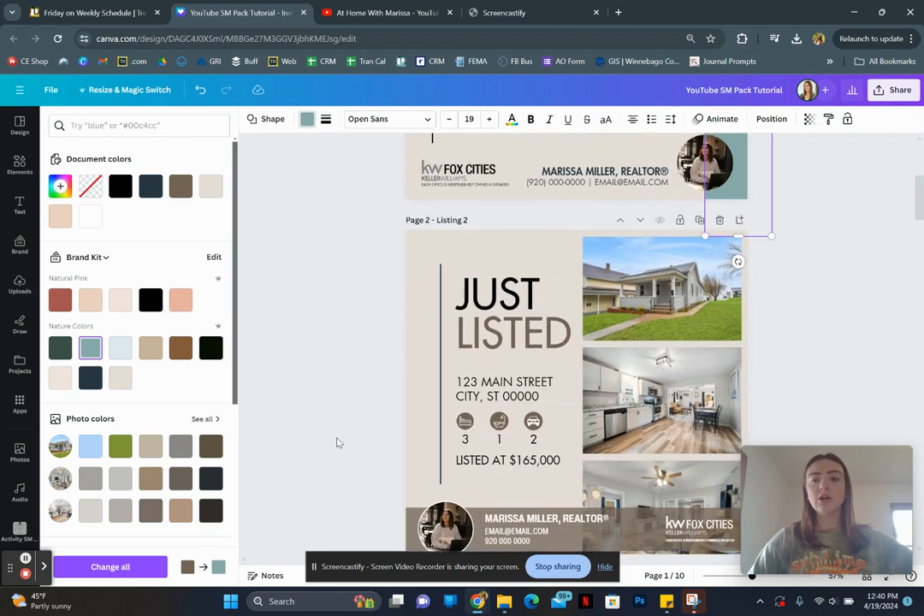
pyautogui.scroll(5, 467, 431)
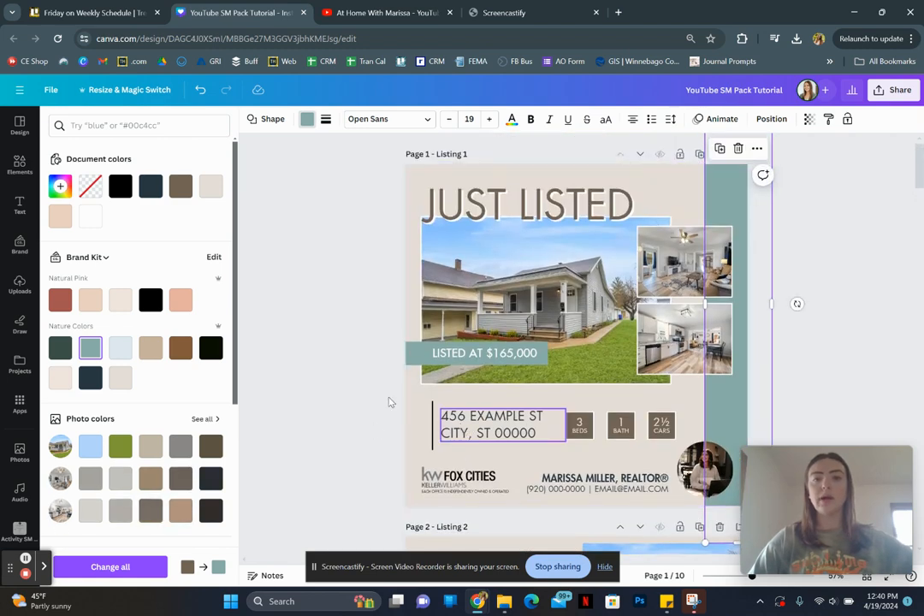
pyautogui.click(360, 381)
pyautogui.click(360, 381)
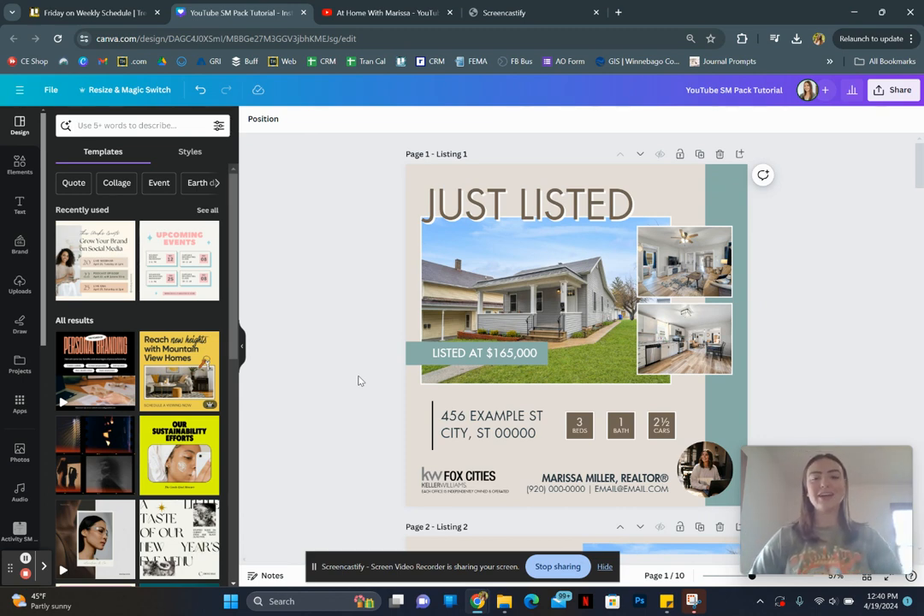
# - Recolor the "JUST LISTED" heading on page 1 to the Nature Colors teal and apply that brown-to-teal text change across all pages
pyautogui.click(520, 195)
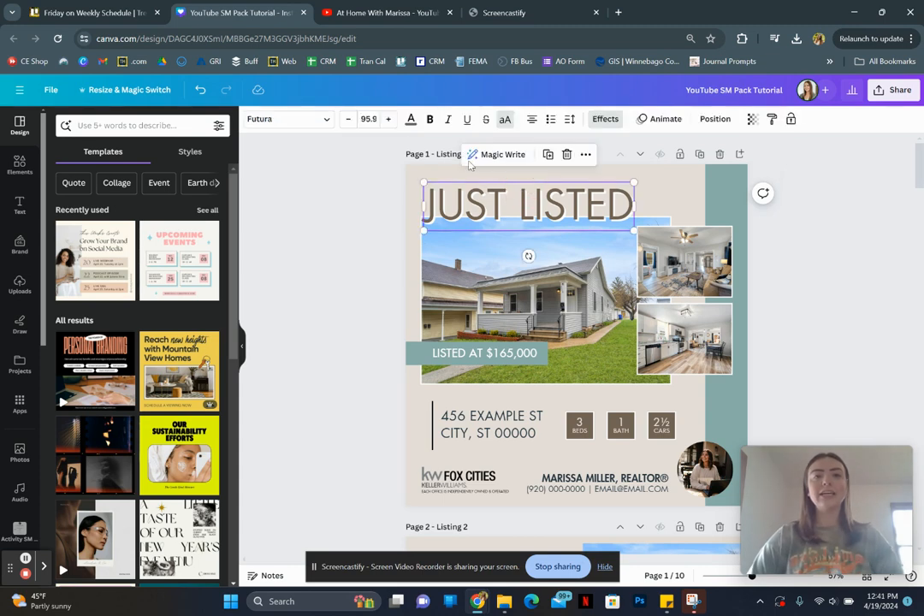
pyautogui.click(410, 119)
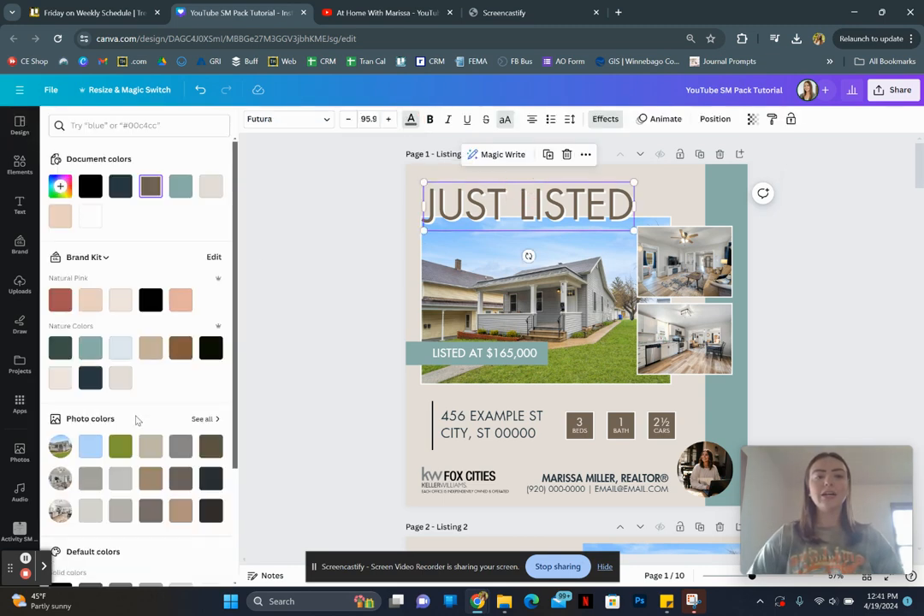
pyautogui.click(91, 351)
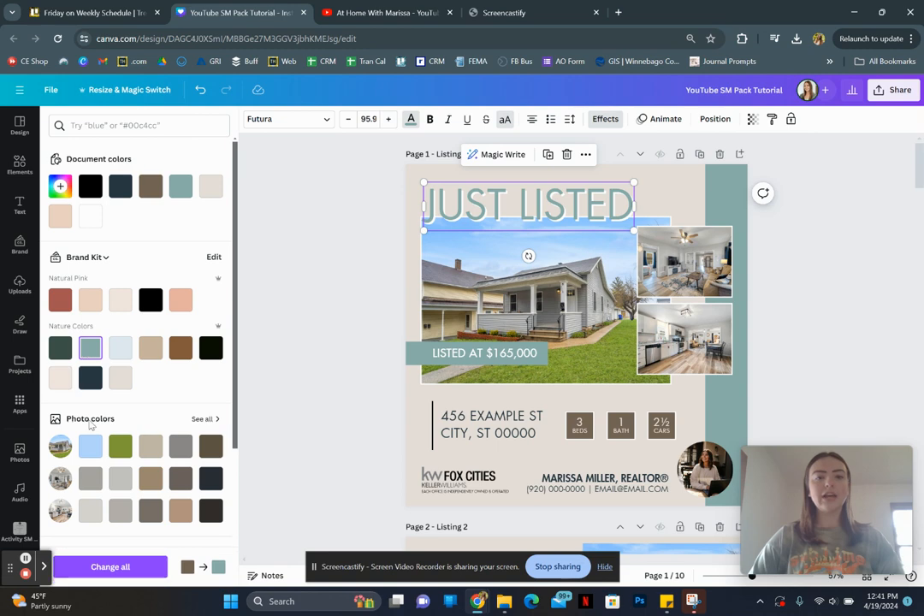
pyautogui.click(118, 566)
pyautogui.scroll(-3, 343, 439)
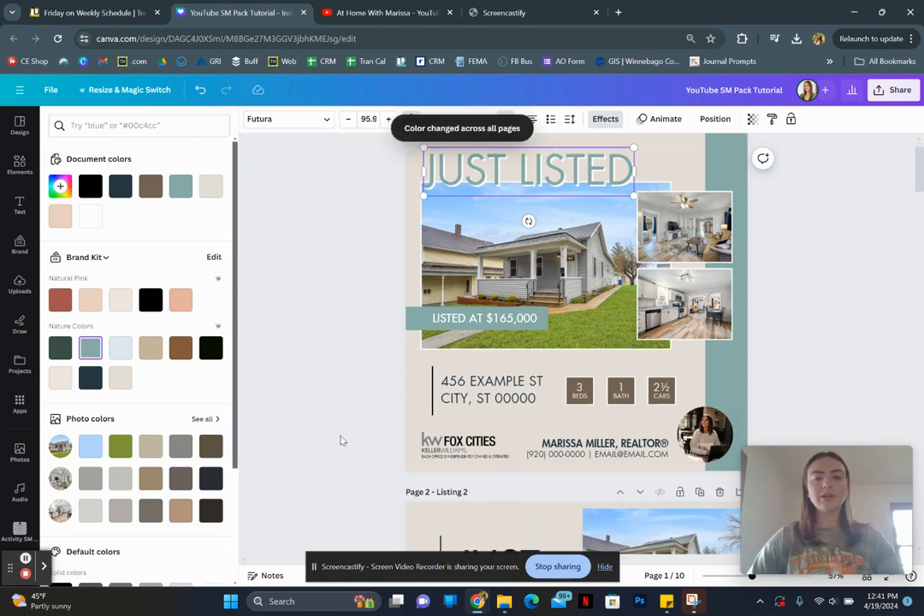
pyautogui.scroll(-10, 340, 441)
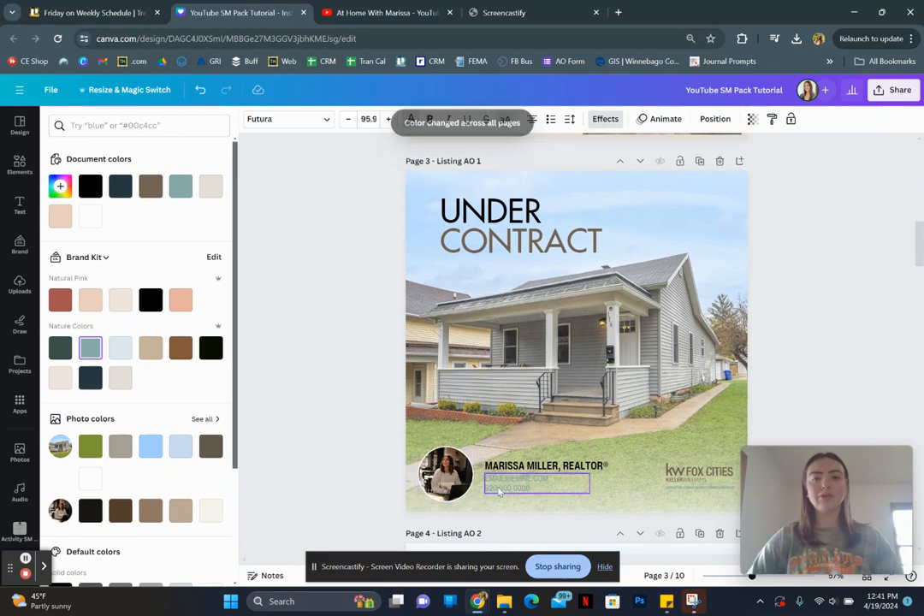
pyautogui.scroll(12, 370, 342)
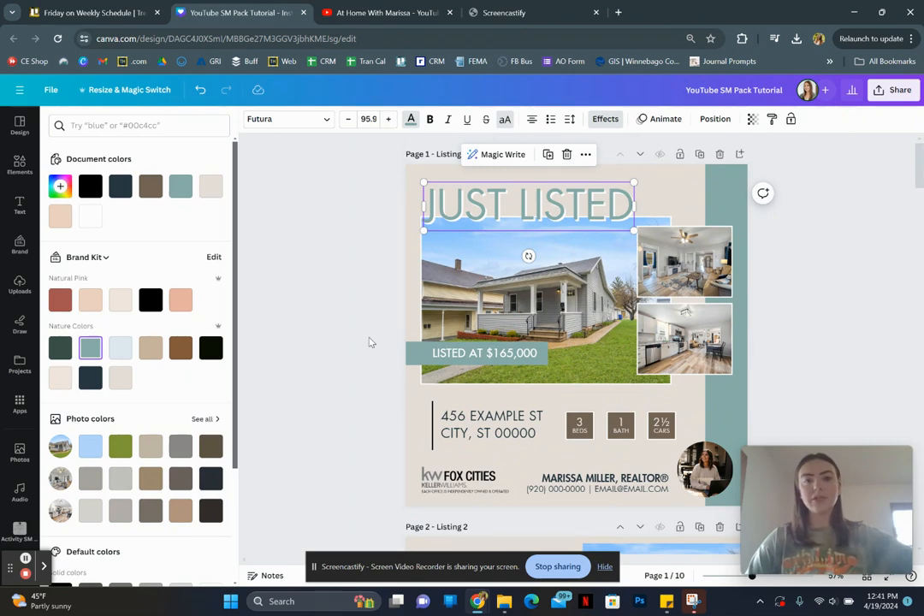
pyautogui.click(369, 342)
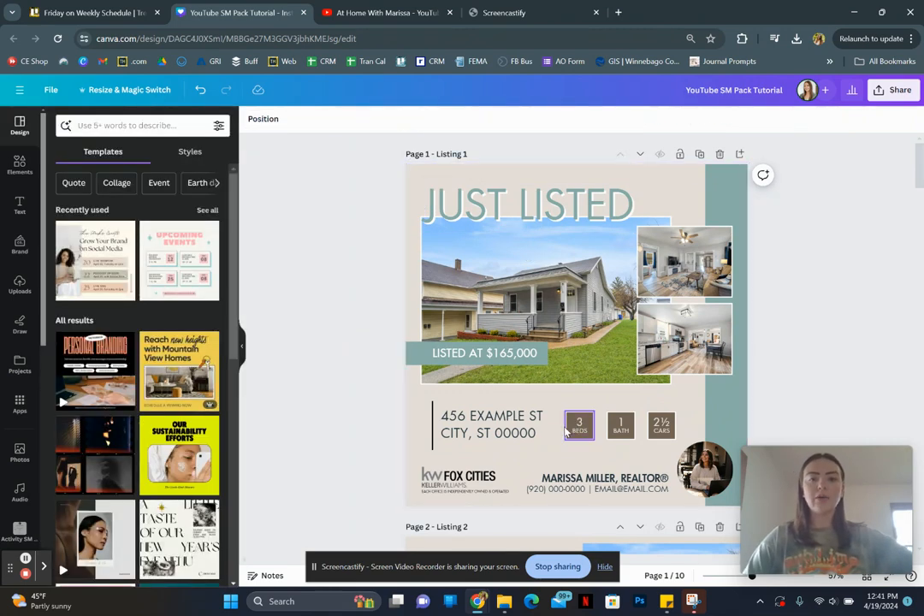
# - Fill the beds, bath and cars boxes on page 1 with the teal from the document colors
pyautogui.click(571, 424)
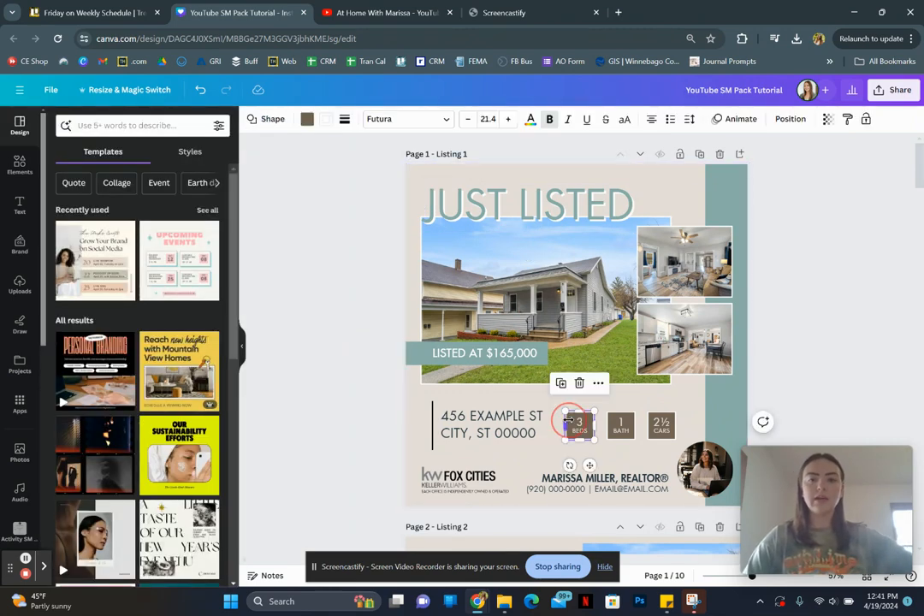
pyautogui.click(305, 119)
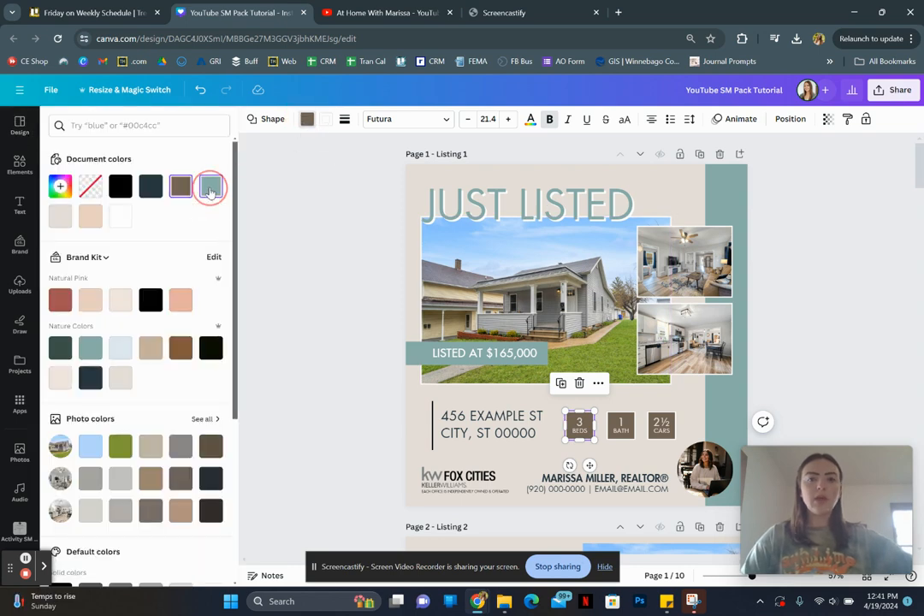
pyautogui.click(211, 185)
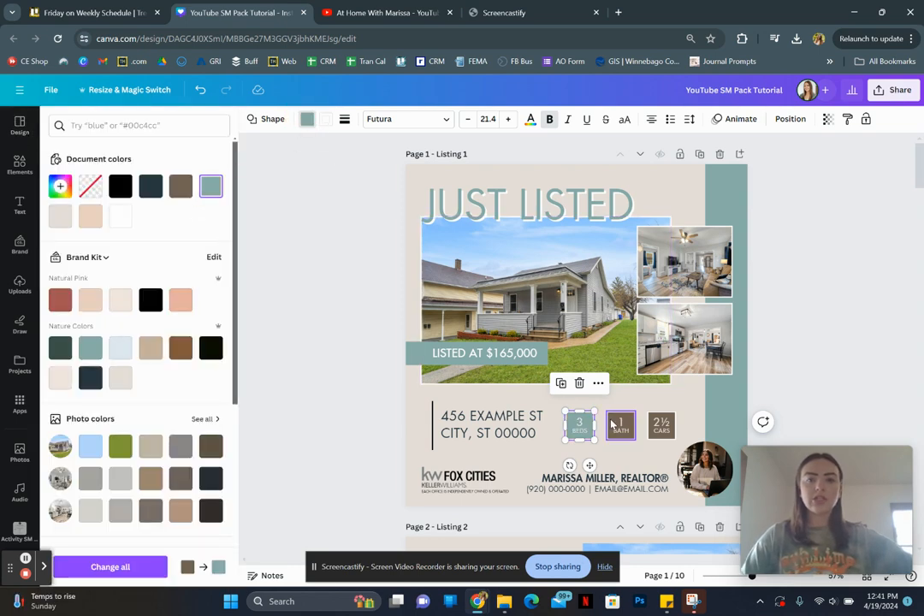
pyautogui.click(617, 423)
pyautogui.click(203, 188)
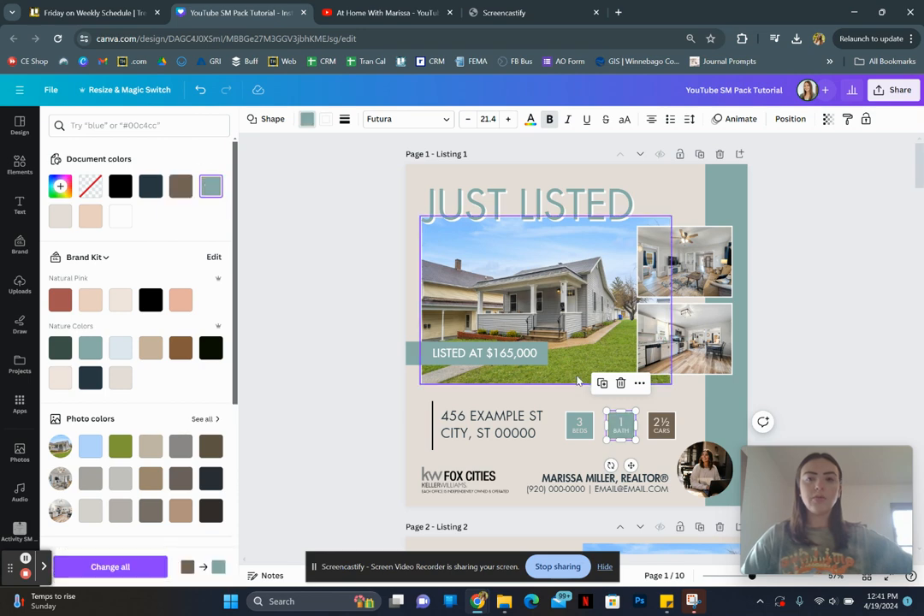
pyautogui.click(656, 423)
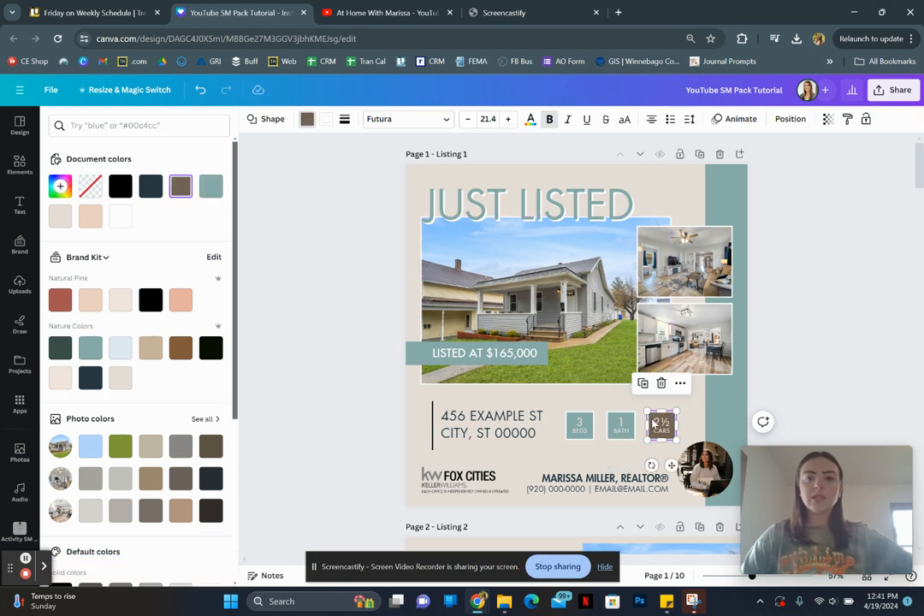
pyautogui.click(205, 189)
pyautogui.click(330, 264)
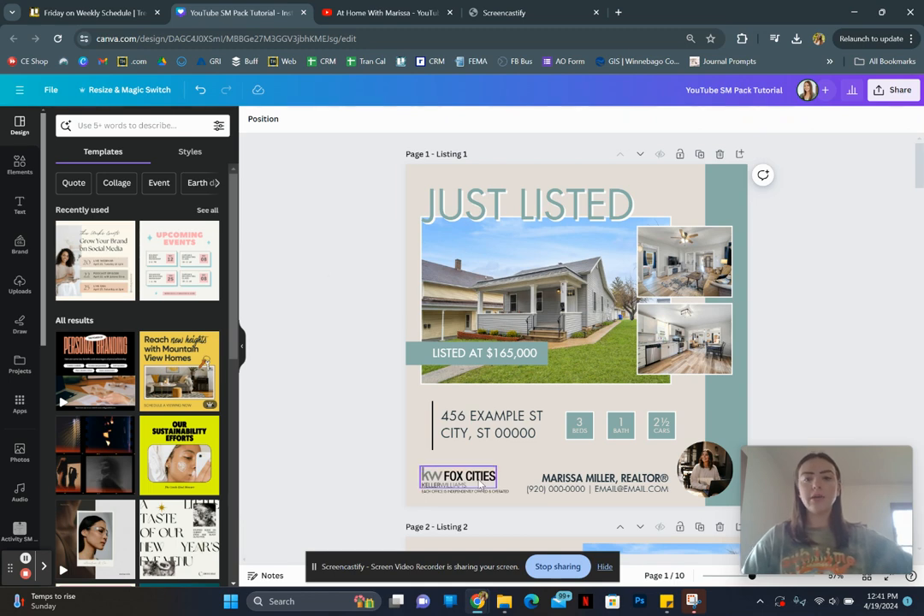
# - Set the "LISTED AT $165,000" text color to the dark navy from the Nature Colors palette
pyautogui.doubleClick(483, 357)
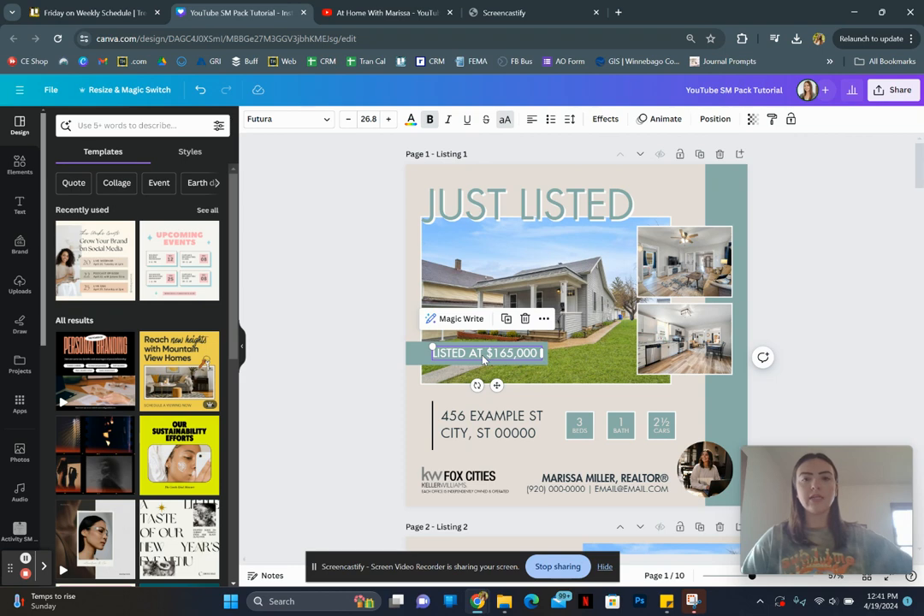
pyautogui.click(410, 121)
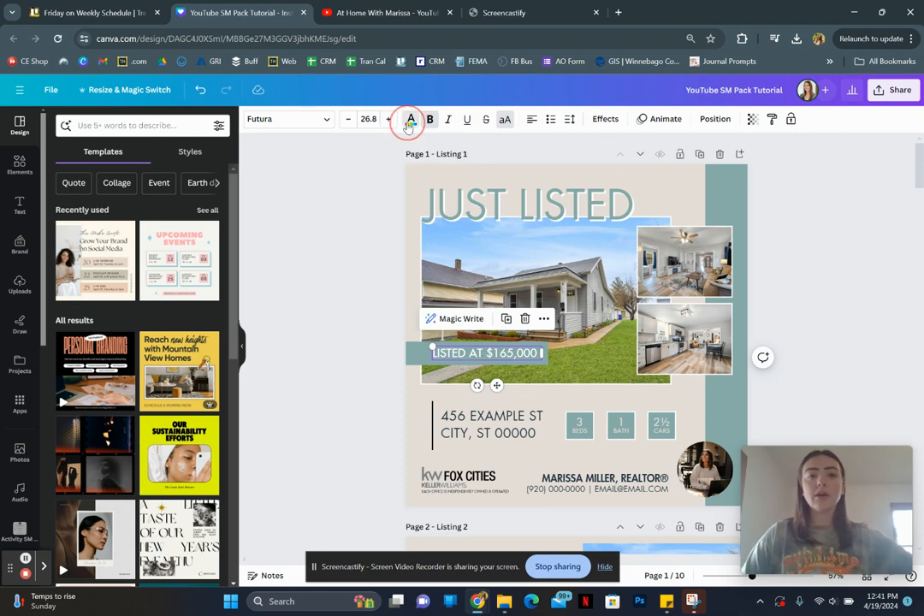
pyautogui.click(85, 376)
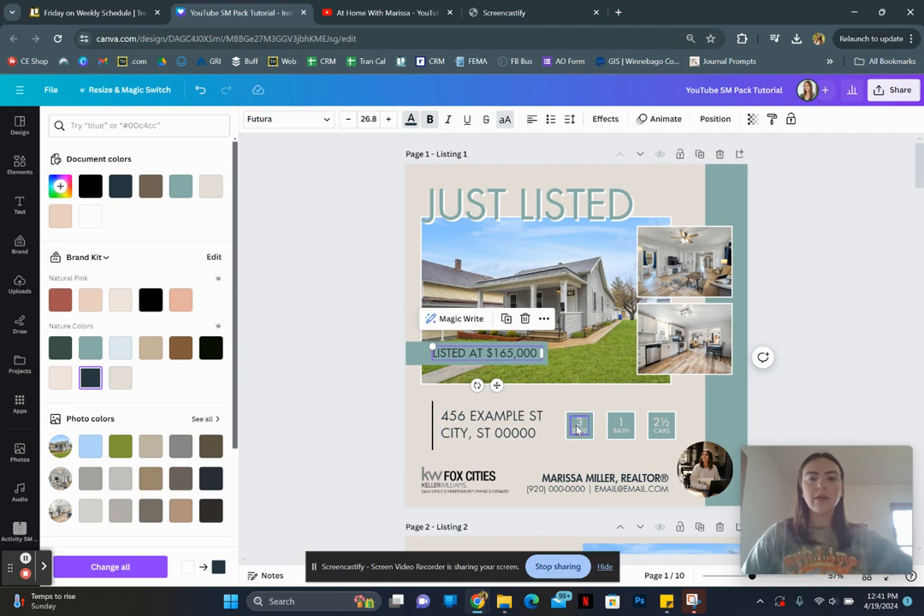
# - Set the text of the beds, bath and cars boxes together to the Nature Colors dark navy
pyautogui.click(578, 427)
pyautogui.keyDown('shift'); pyautogui.click(619, 428); pyautogui.keyUp('shift')
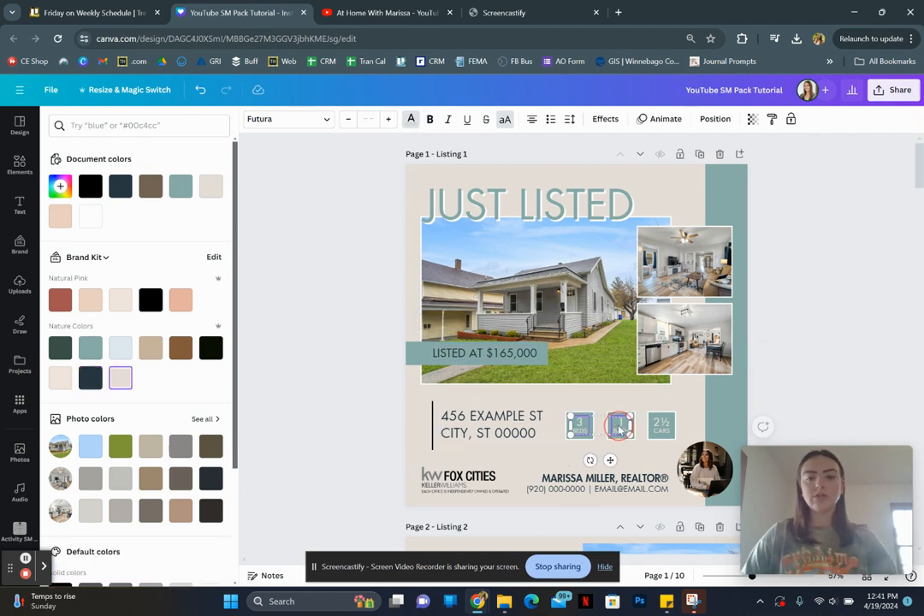
pyautogui.keyDown('shift'); pyautogui.click(660, 425); pyautogui.keyUp('shift')
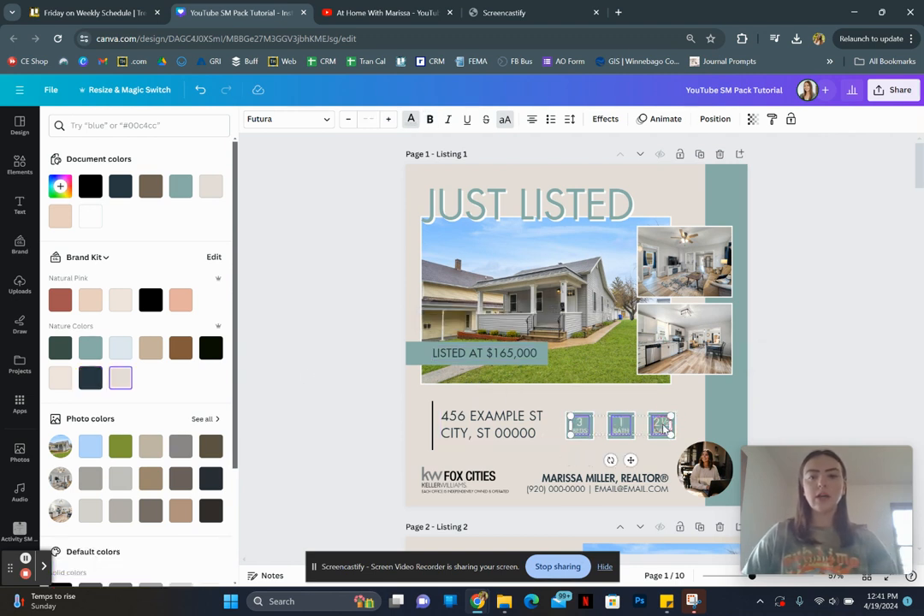
pyautogui.click(92, 378)
pyautogui.click(316, 262)
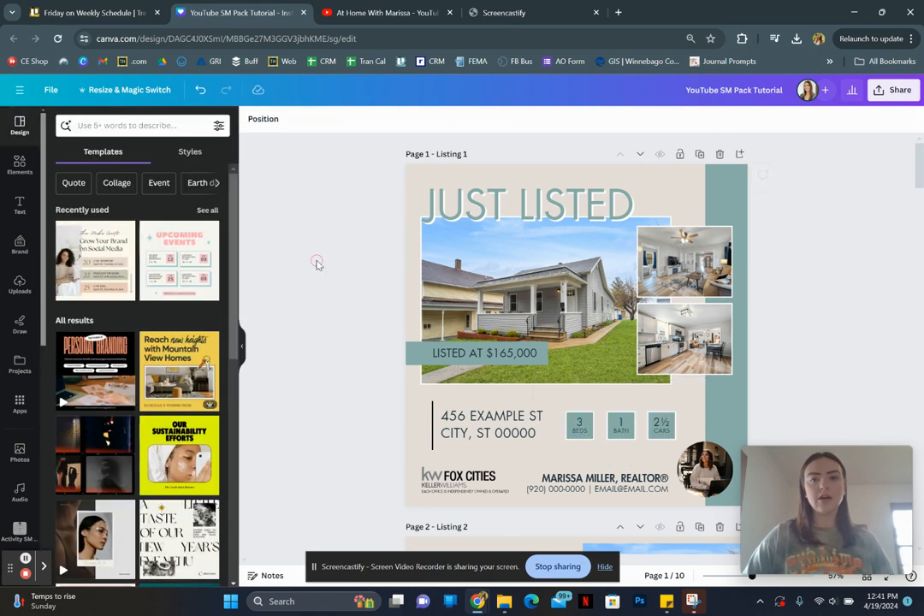
# - Change the shadow effect color of the "JUST LISTED" heading on page 1 to dark navy #283842
pyautogui.click(507, 226)
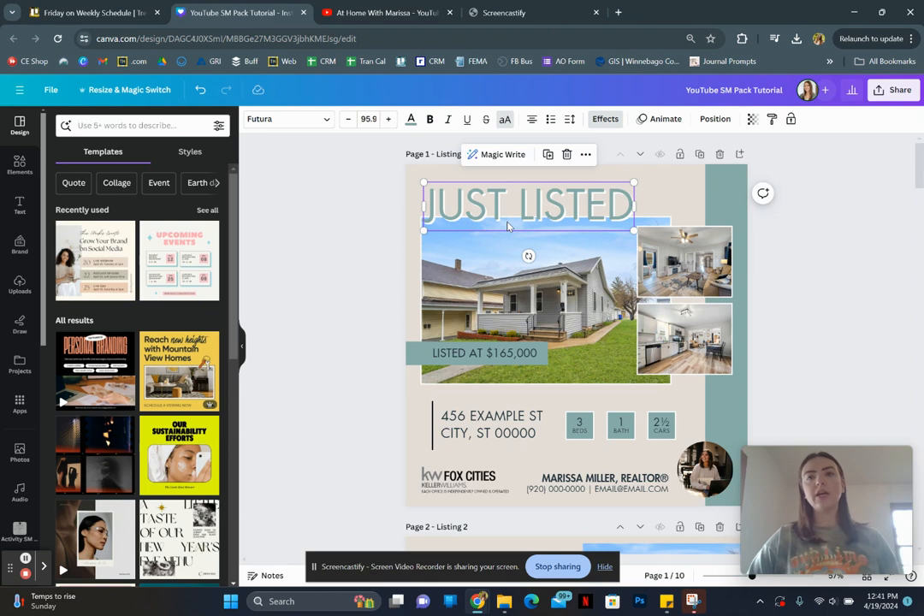
pyautogui.click(594, 124)
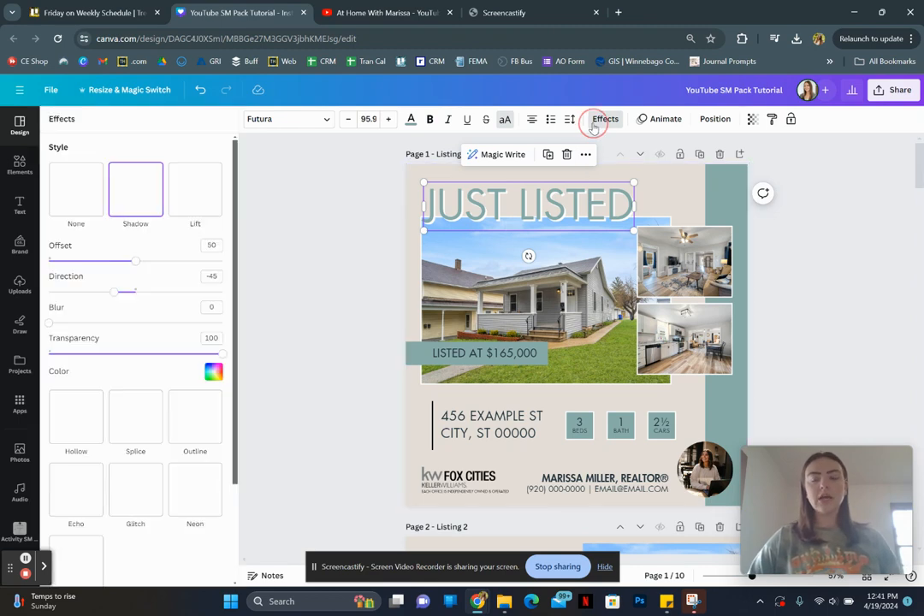
pyautogui.scroll(-2, 155, 474)
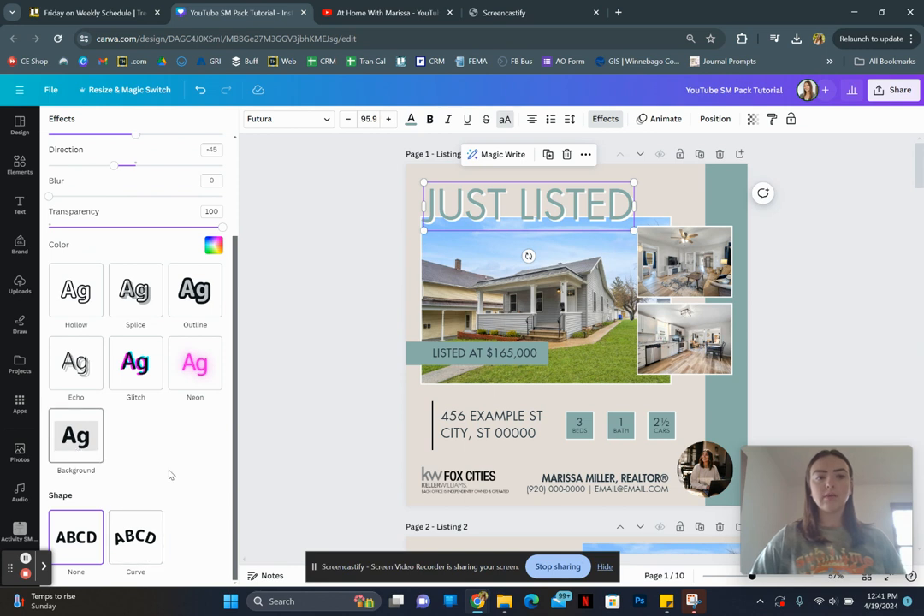
pyautogui.scroll(2, 179, 479)
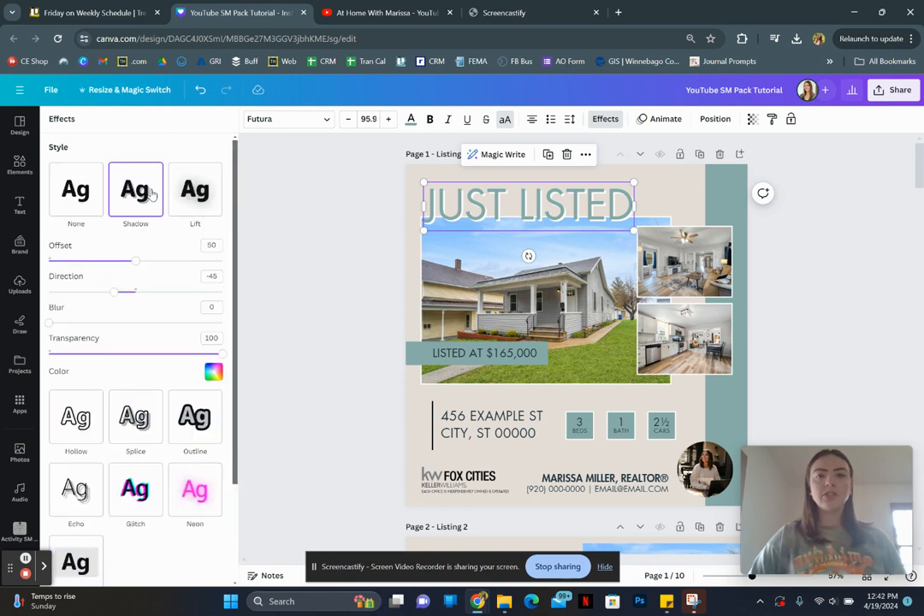
pyautogui.click(214, 373)
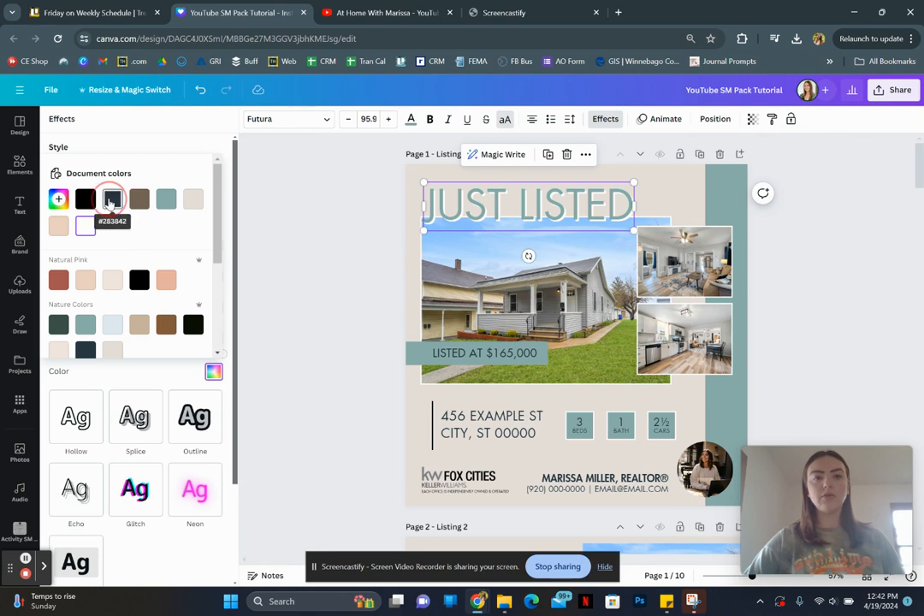
pyautogui.click(109, 201)
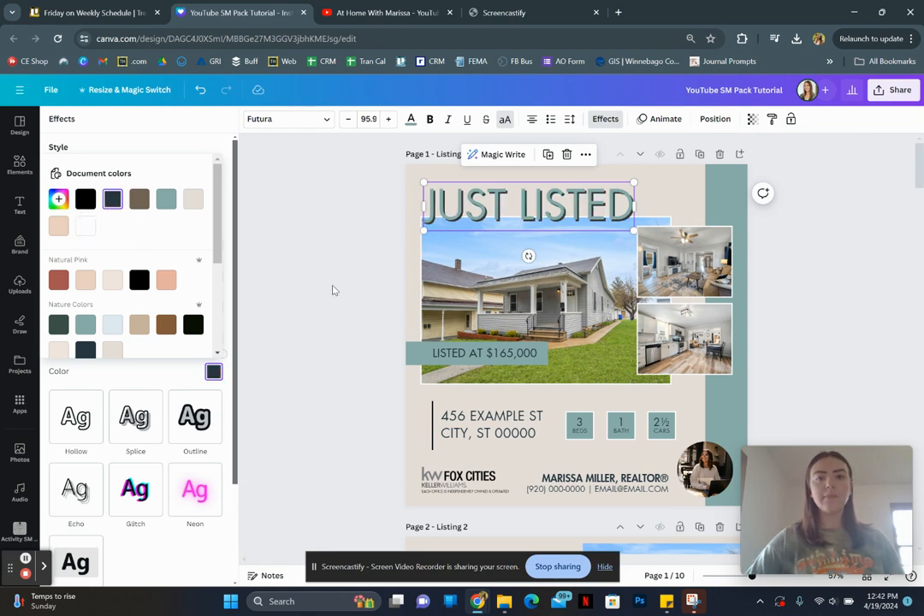
# - Leave the heading effects settings and open the saved folder holding the blue house listing photos
pyautogui.click(347, 315)
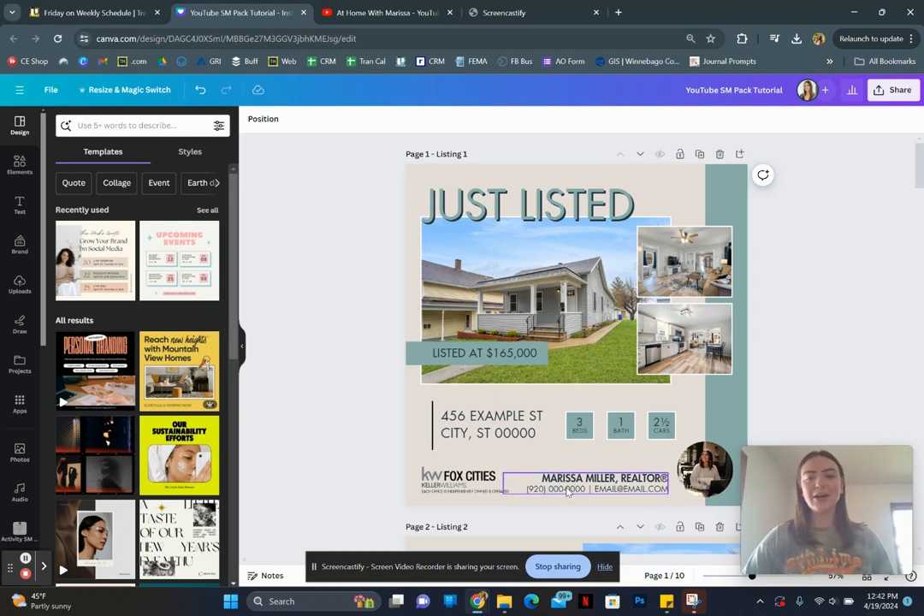
pyautogui.click(357, 379)
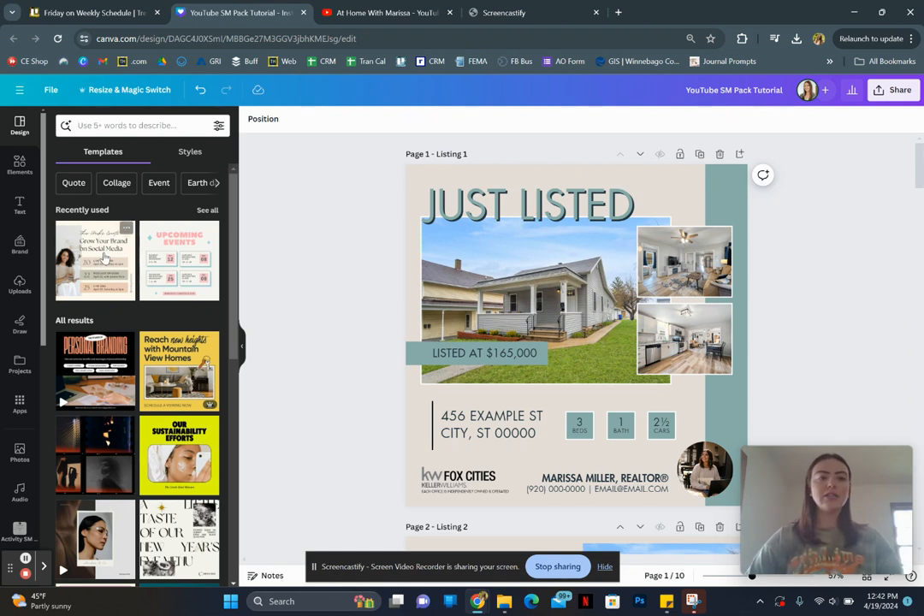
pyautogui.scroll(-5, 5, 428)
pyautogui.scroll(-1, 4, 432)
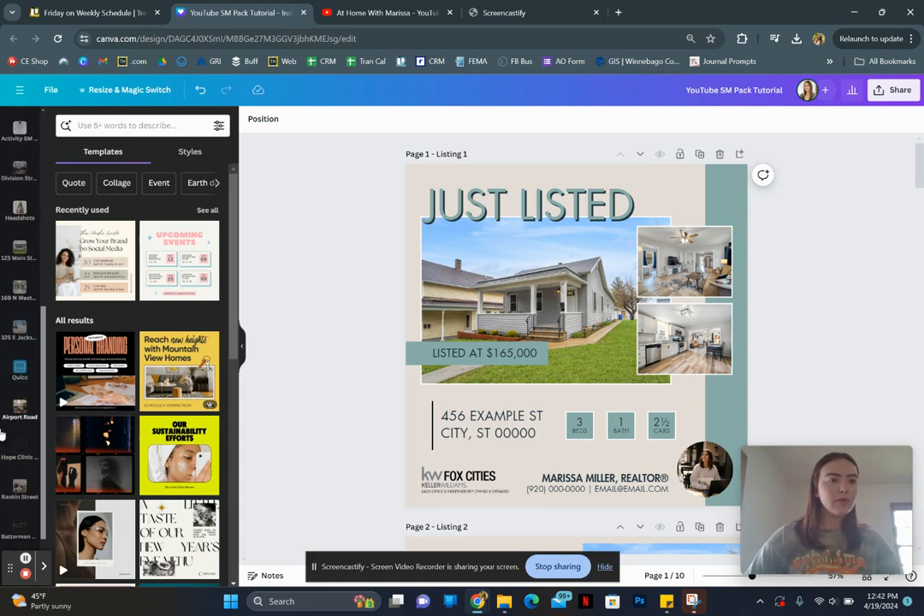
pyautogui.click(17, 295)
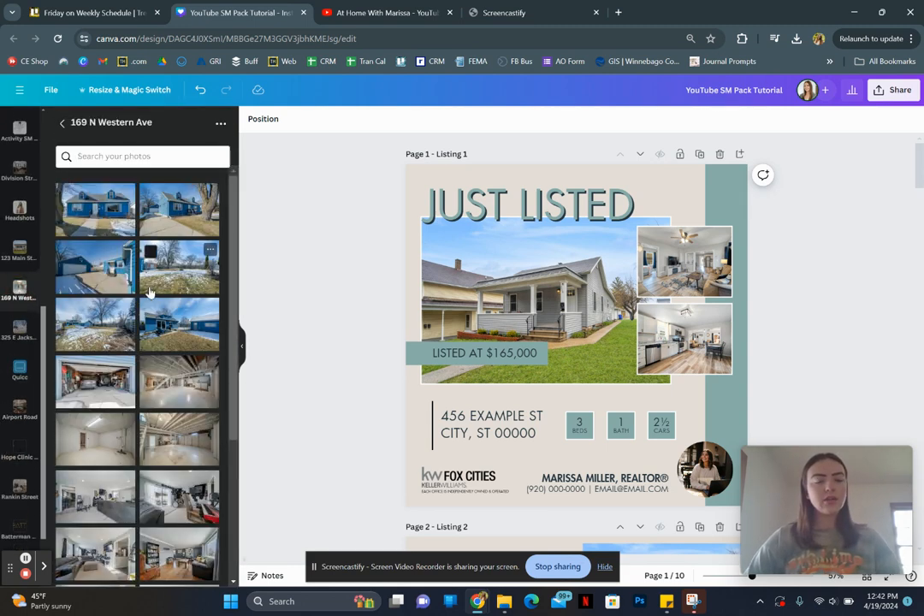
# - Replace the main house photo on page 1 with the angled exterior of the blue house beside the tree, filling the existing frame
pyautogui.click(173, 210)
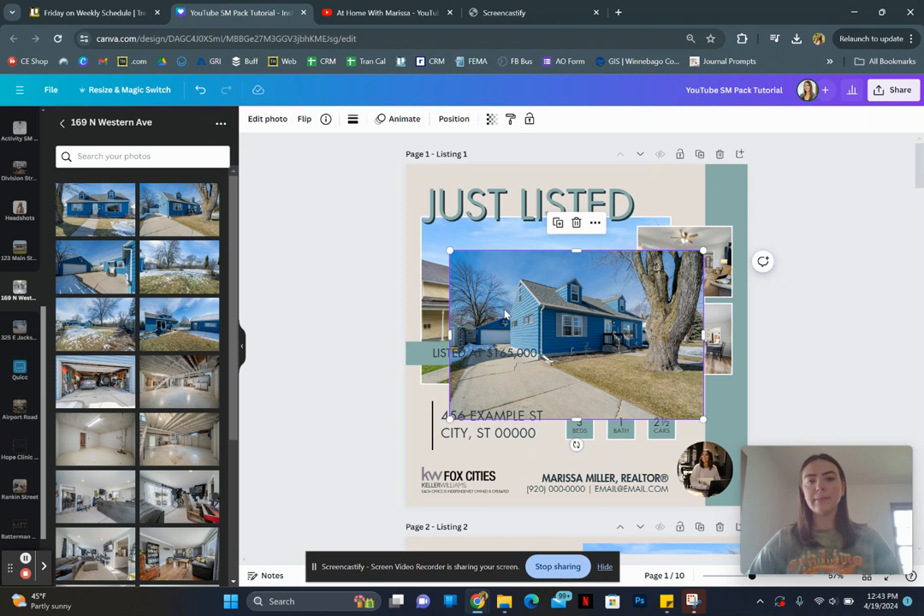
pyautogui.press('Delete')
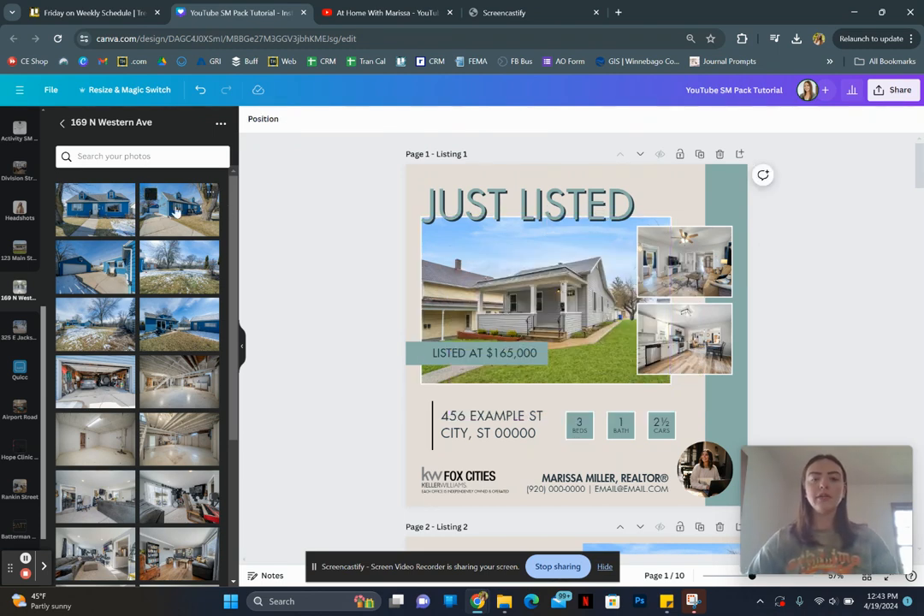
pyautogui.moveTo(176, 211); pyautogui.dragTo(425, 277)
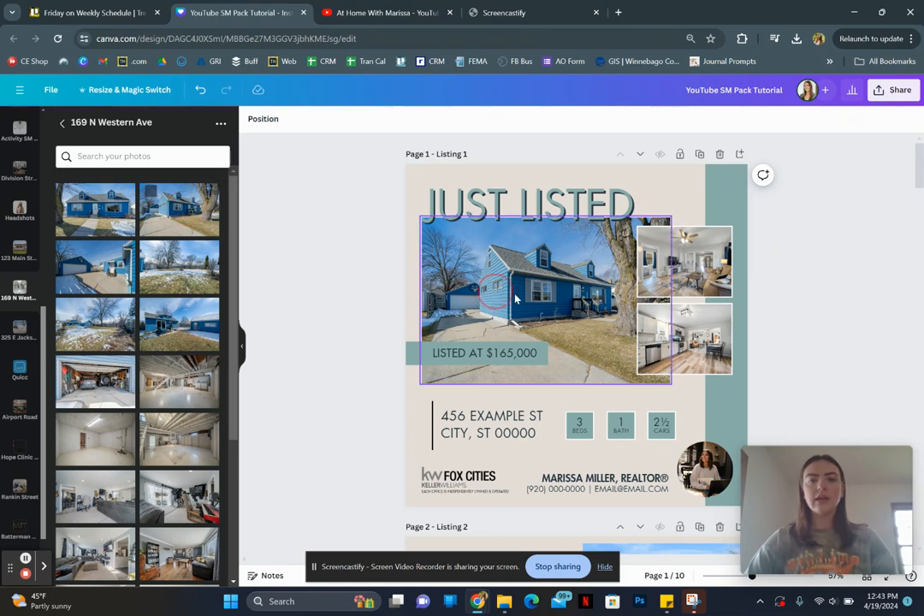
pyautogui.click(411, 277)
pyautogui.click(368, 272)
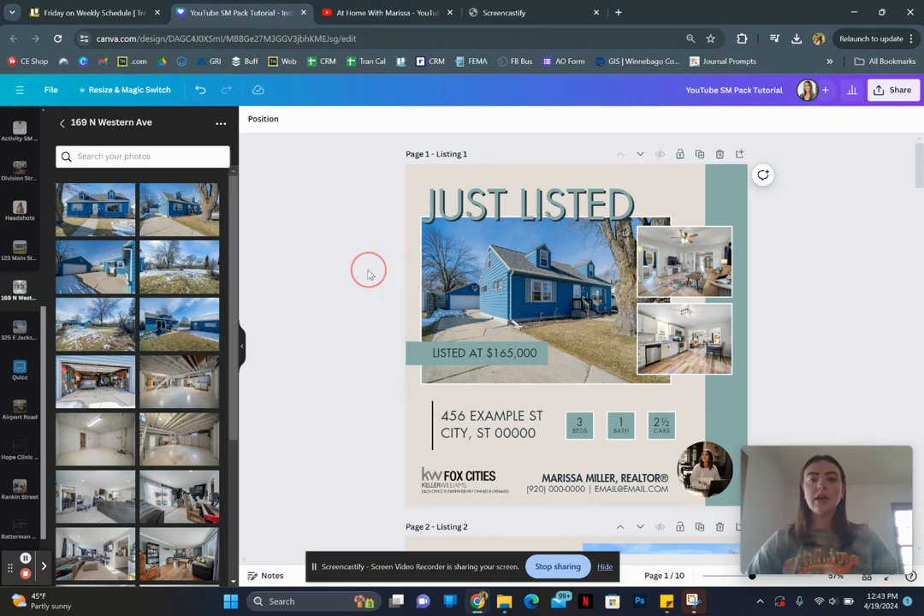
# - Enlarge the blue house photo within its frame and shift the crop so the house sits nearer the centre
pyautogui.click(476, 286)
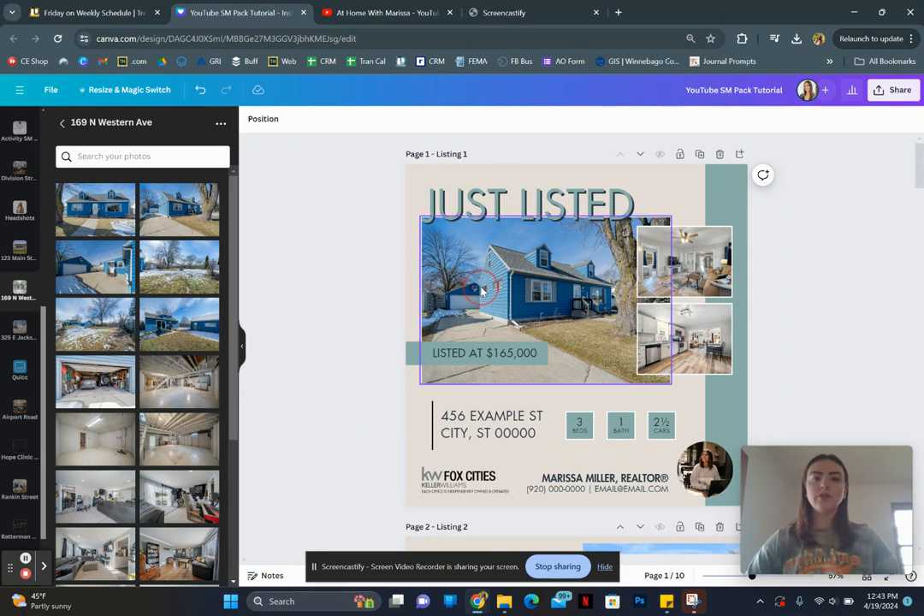
pyautogui.click(481, 291)
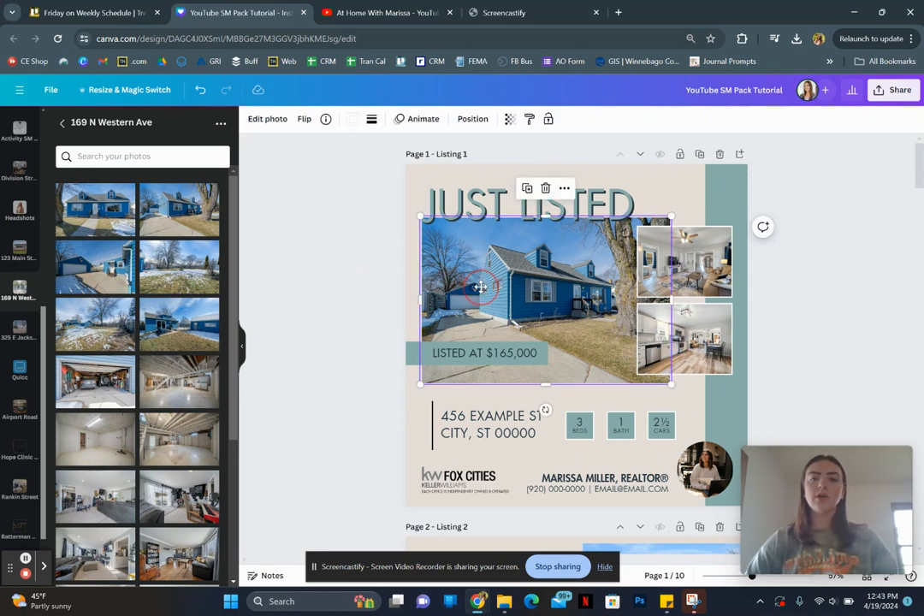
pyautogui.doubleClick(482, 290)
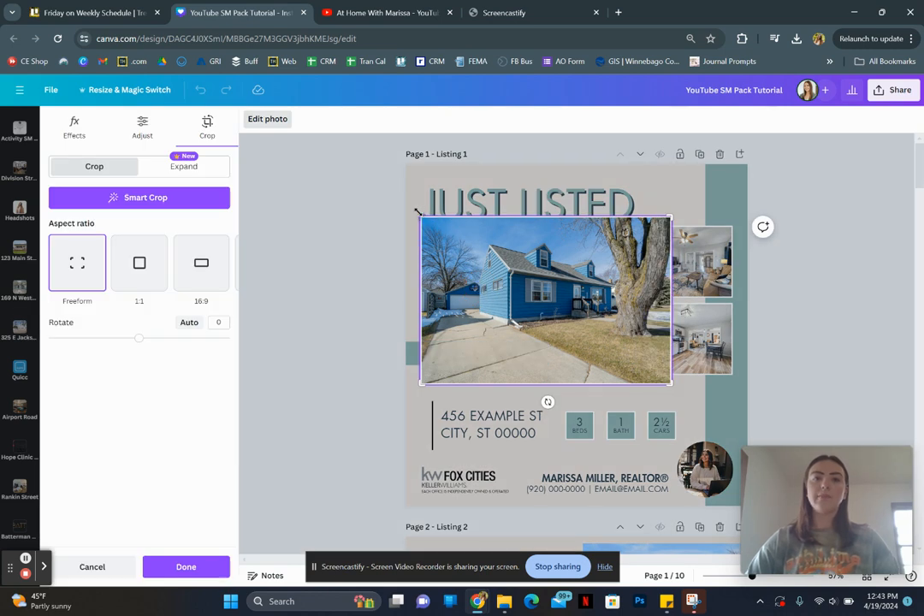
pyautogui.moveTo(420, 218); pyautogui.dragTo(366, 181)
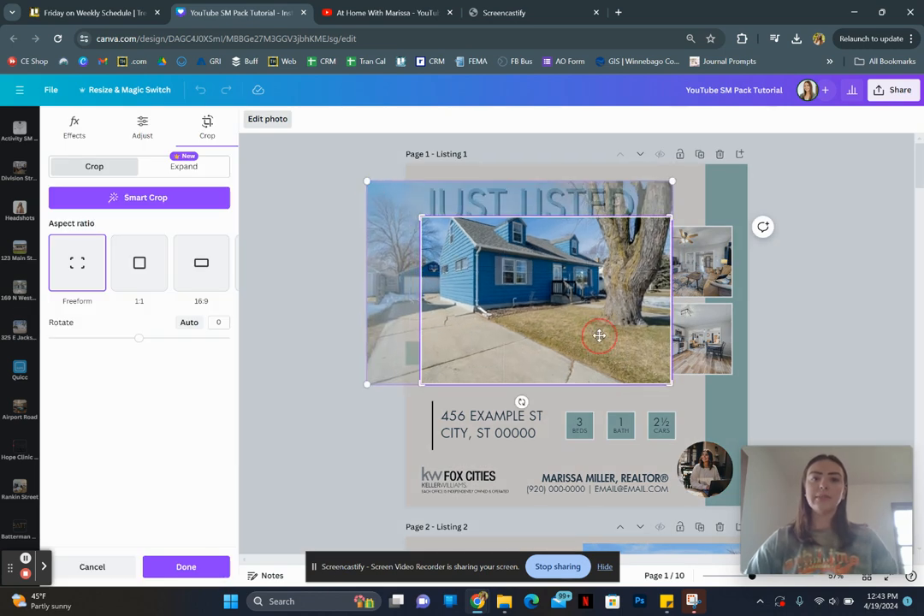
pyautogui.moveTo(598, 334); pyautogui.dragTo(633, 322)
pyautogui.click(356, 297)
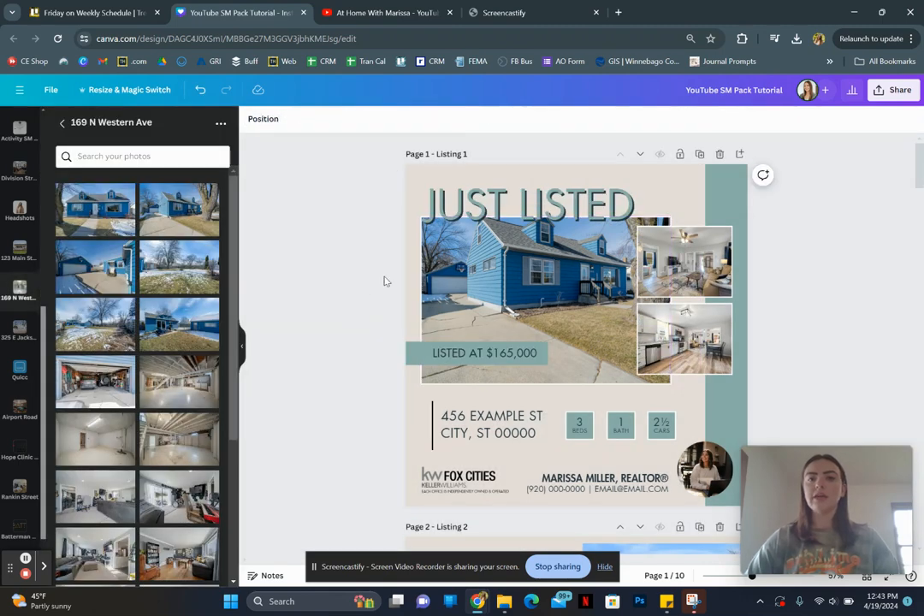
# - Try shifting the enlarged blue house photo down and left within its frame, and undo the crop changes
pyautogui.doubleClick(528, 303)
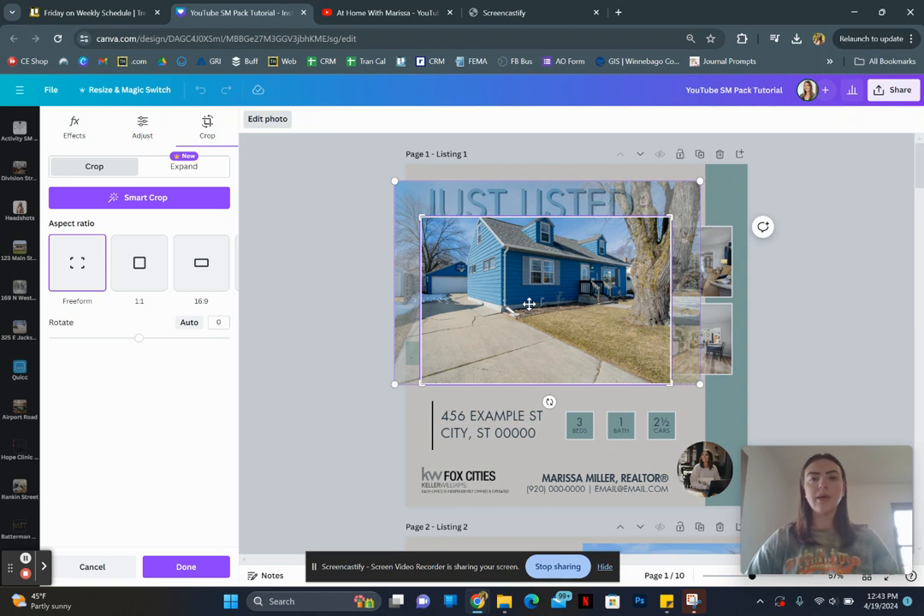
pyautogui.moveTo(529, 304); pyautogui.dragTo(499, 339)
pyautogui.click(370, 310)
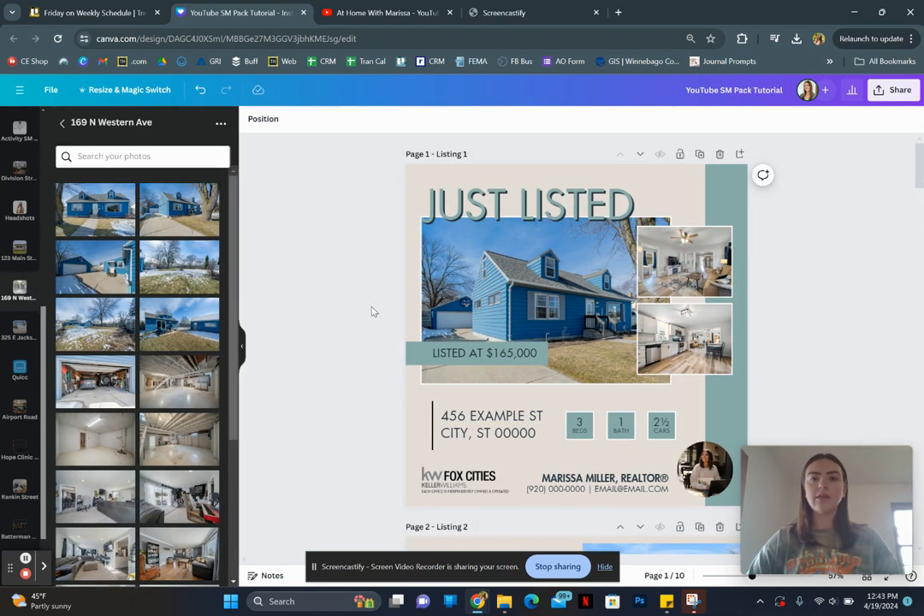
pyautogui.hotkey('ctrl', 'z')
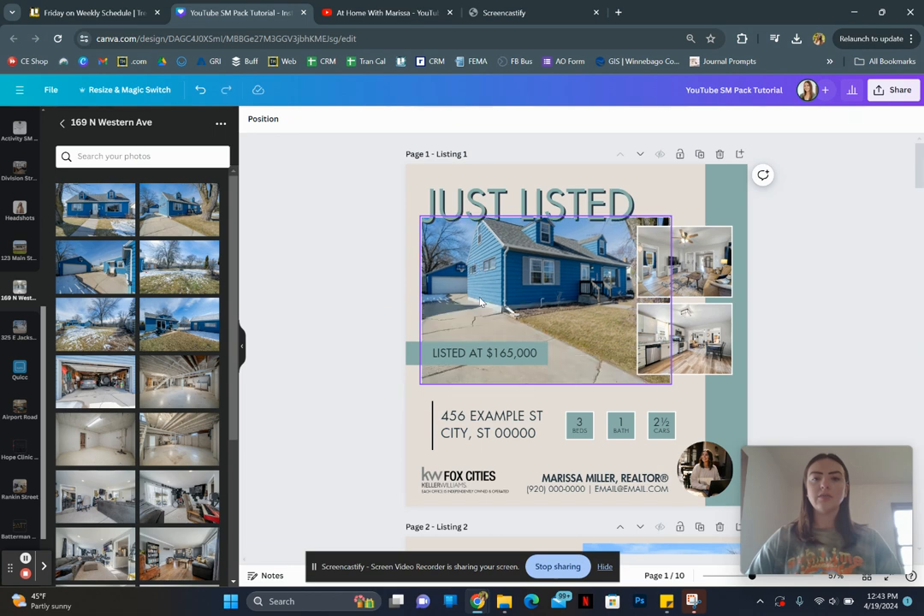
pyautogui.click(353, 308)
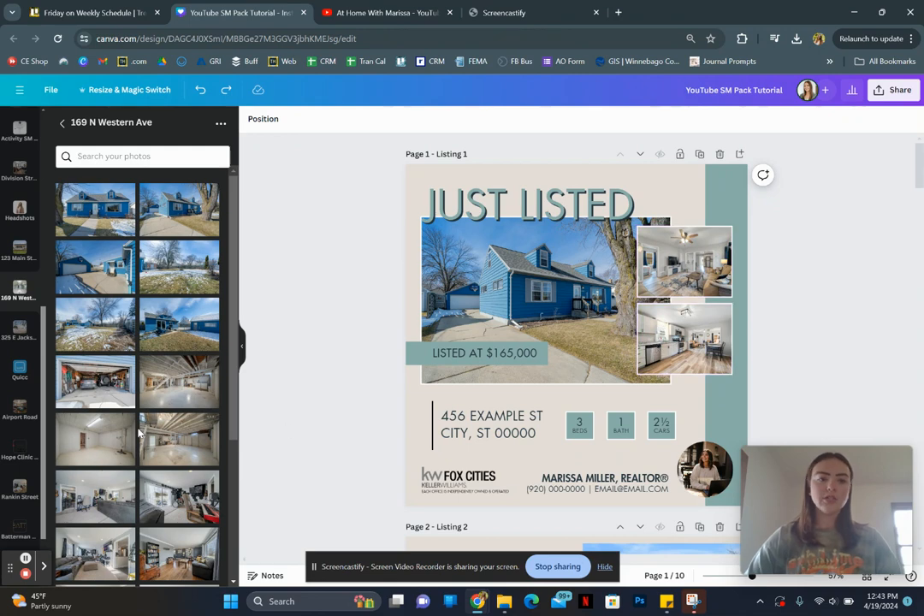
# - Replace the upper small photo on page 1 with the kitchen and dining view and the lower one with the purple-curtained bedroom
pyautogui.scroll(-3, 140, 433)
pyautogui.scroll(-2, 140, 433)
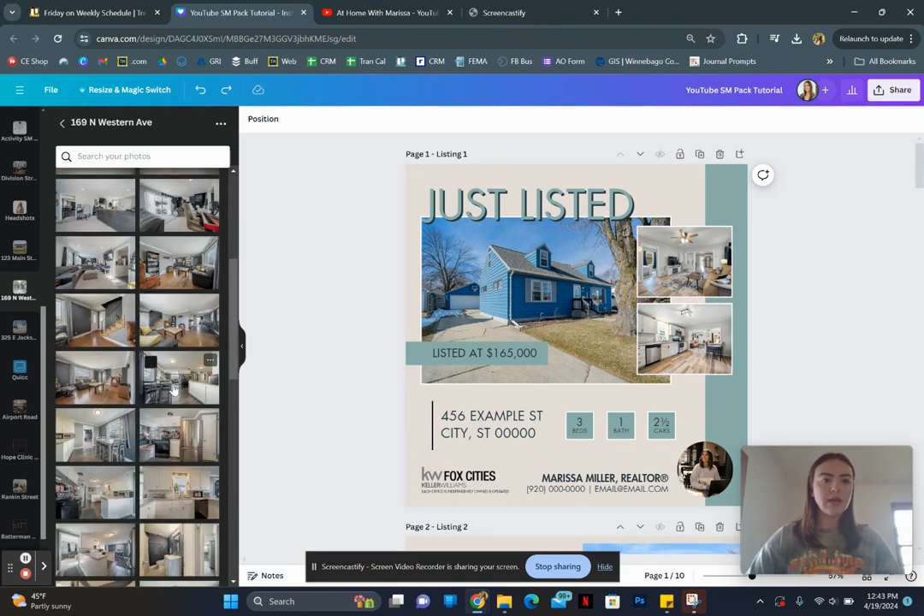
pyautogui.moveTo(181, 382); pyautogui.dragTo(713, 252)
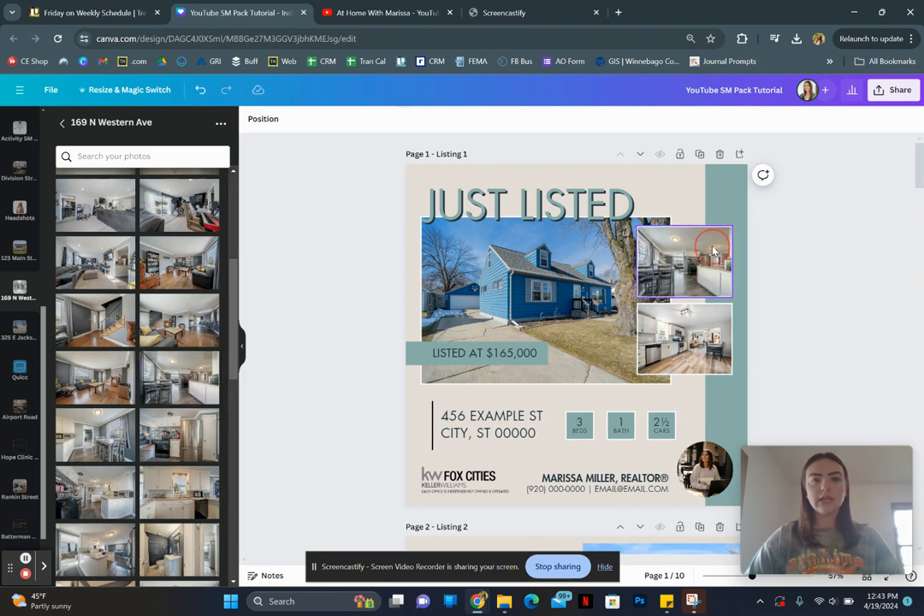
pyautogui.scroll(-5, 70, 436)
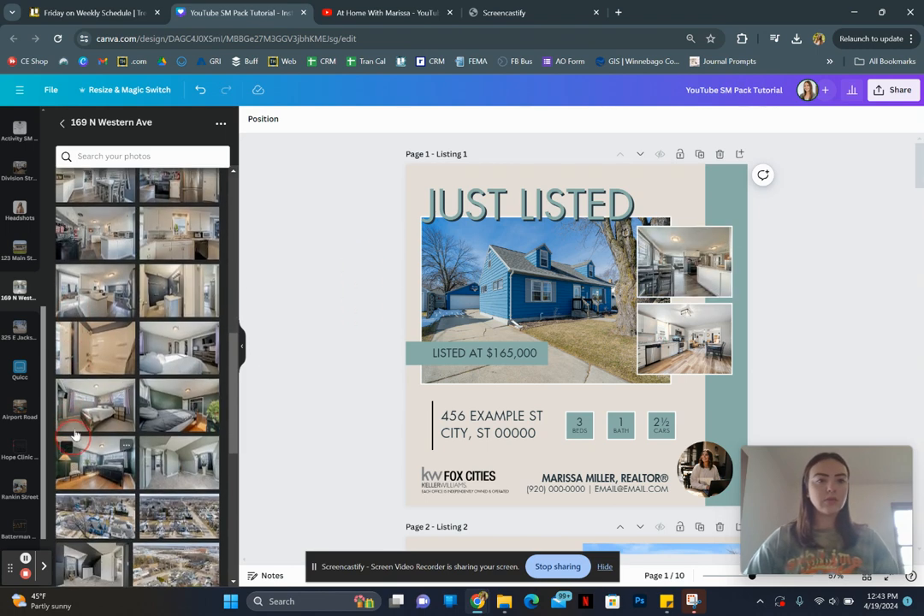
pyautogui.moveTo(91, 417); pyautogui.dragTo(679, 351)
pyautogui.click(831, 311)
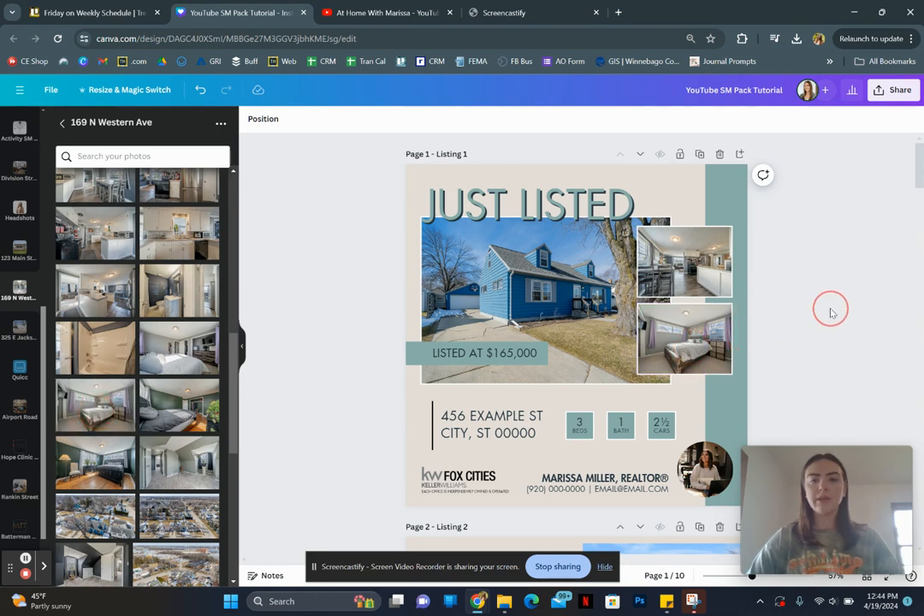
# - Try to retype the number in the beds box on page 1, and undo the text changes
pyautogui.scroll(-1, 830, 311)
pyautogui.click(580, 347)
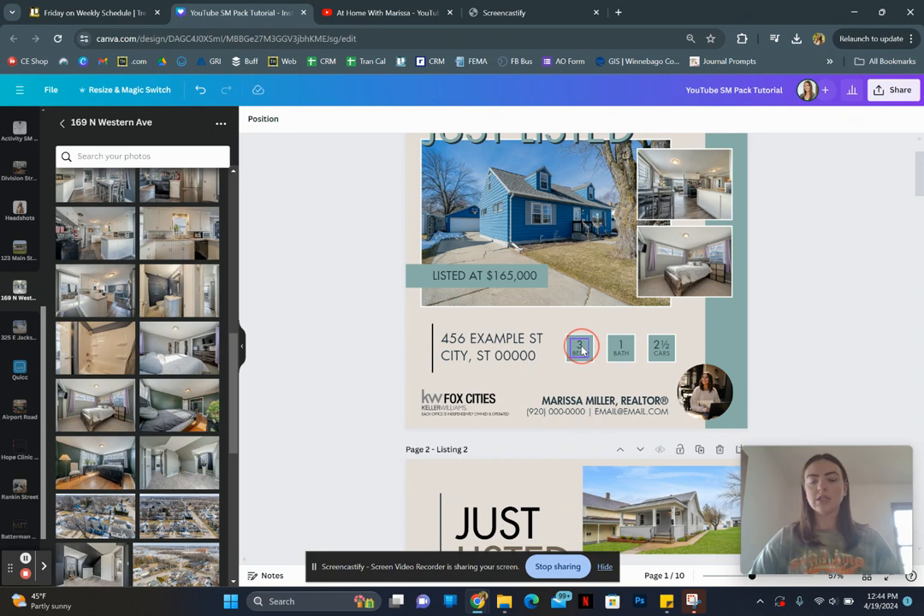
pyautogui.click(580, 346)
pyautogui.click(580, 346)
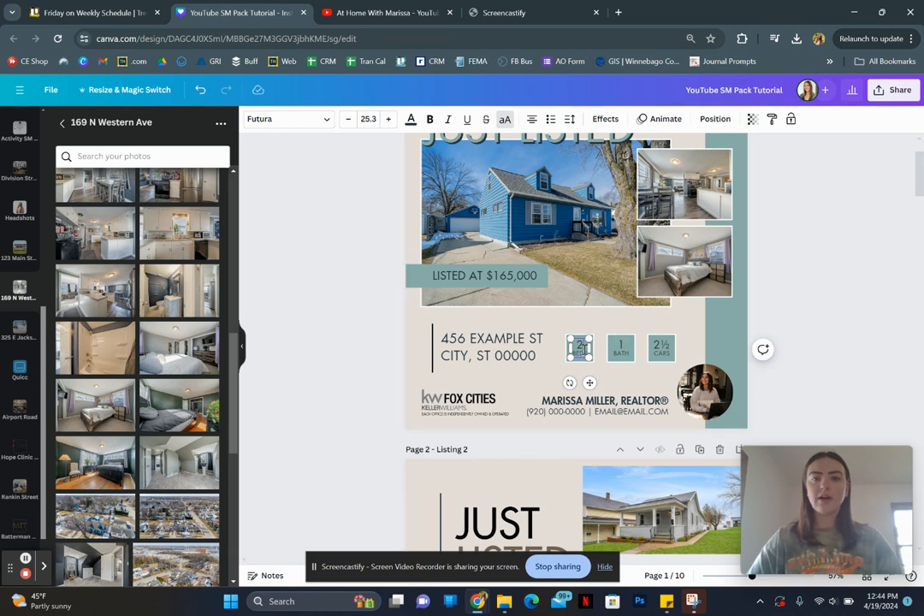
pyautogui.press('BackSpace')
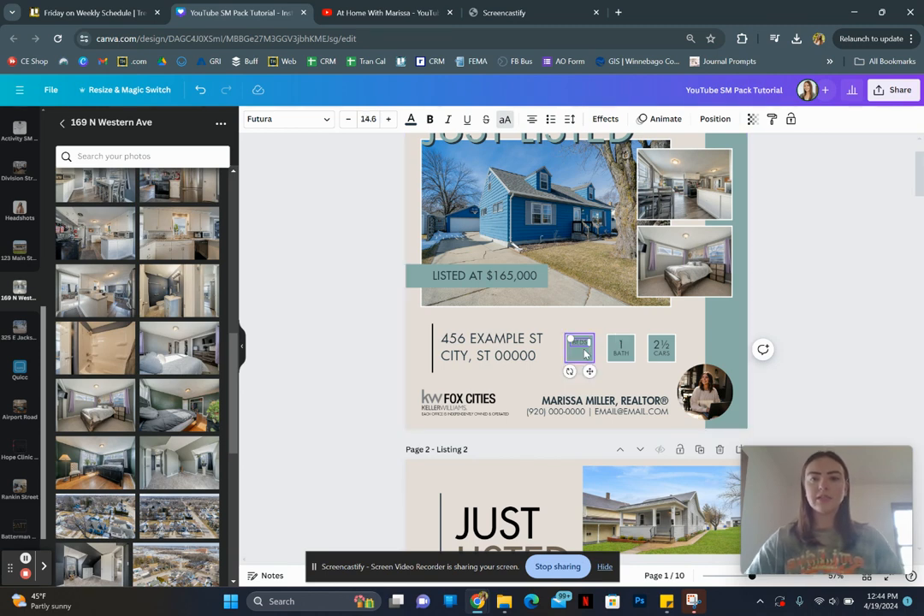
pyautogui.write('3')
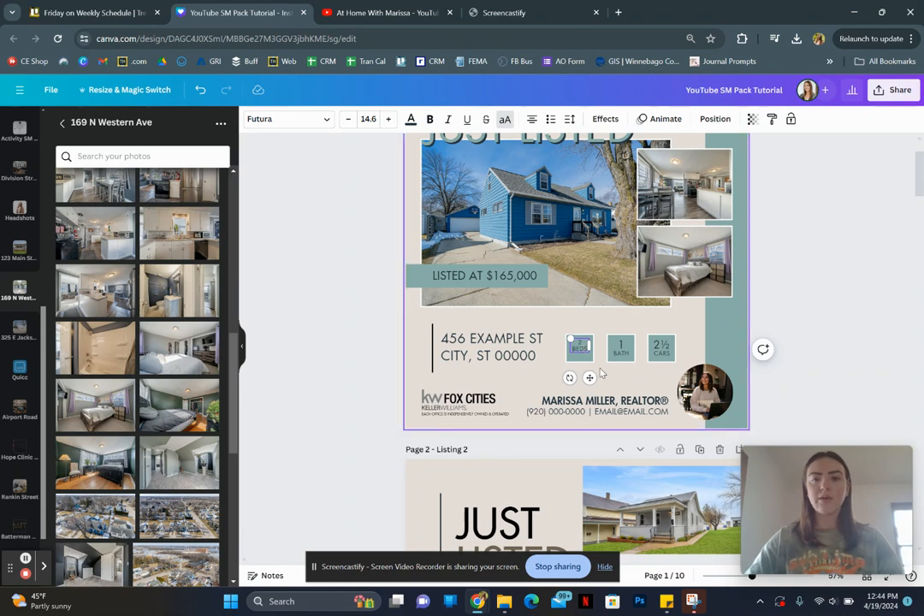
pyautogui.click(601, 373)
pyautogui.hotkey('ctrl', 'z')
pyautogui.hotkey('ctrl', 'z')
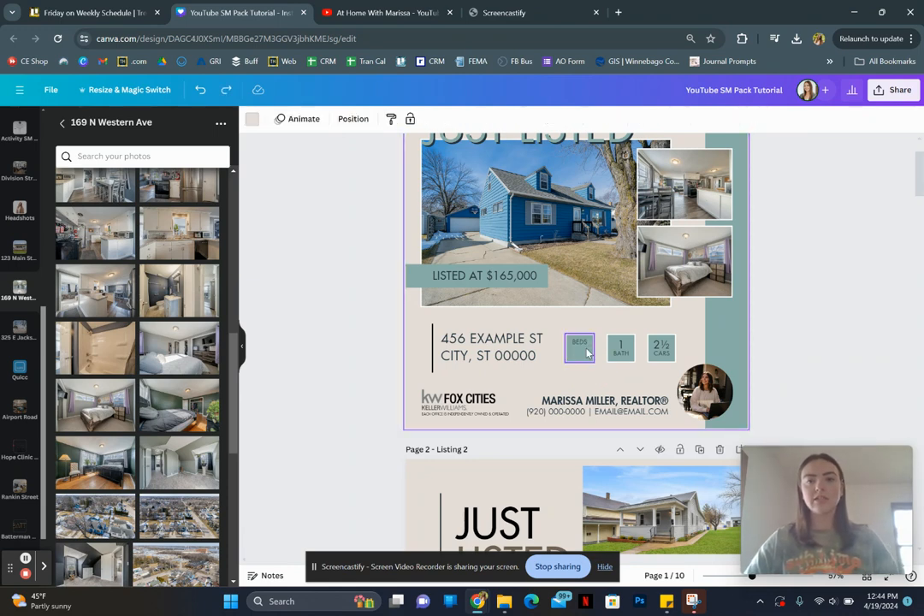
# - Set the number in the beds box on page 1 to 3, keeping the larger digit formatting
pyautogui.doubleClick(582, 350)
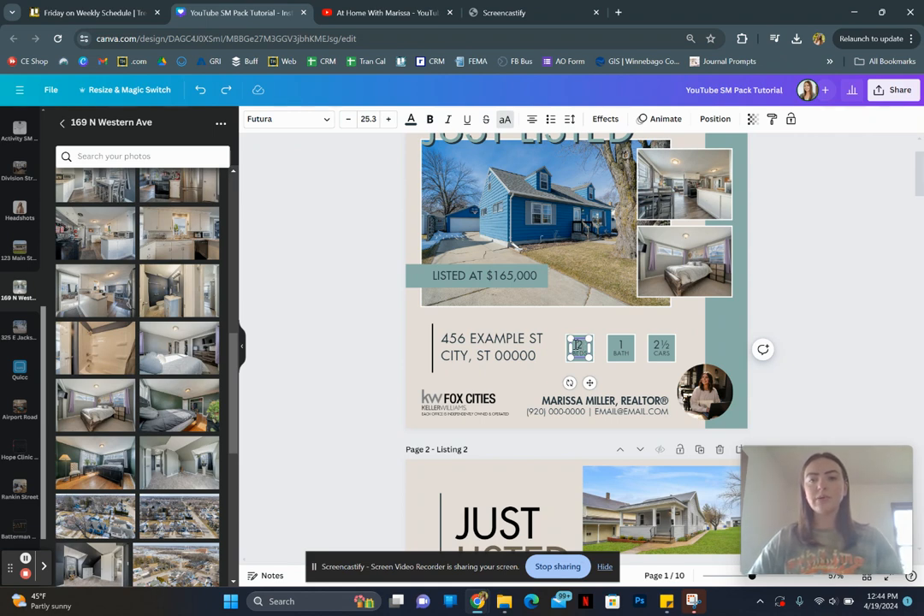
pyautogui.write('3')
pyautogui.click(581, 344)
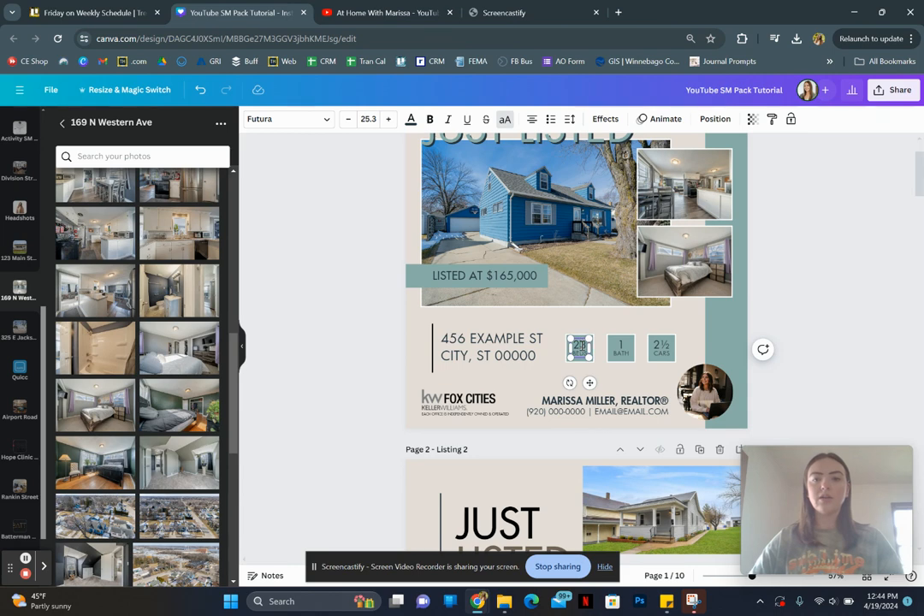
pyautogui.press('BackSpace')
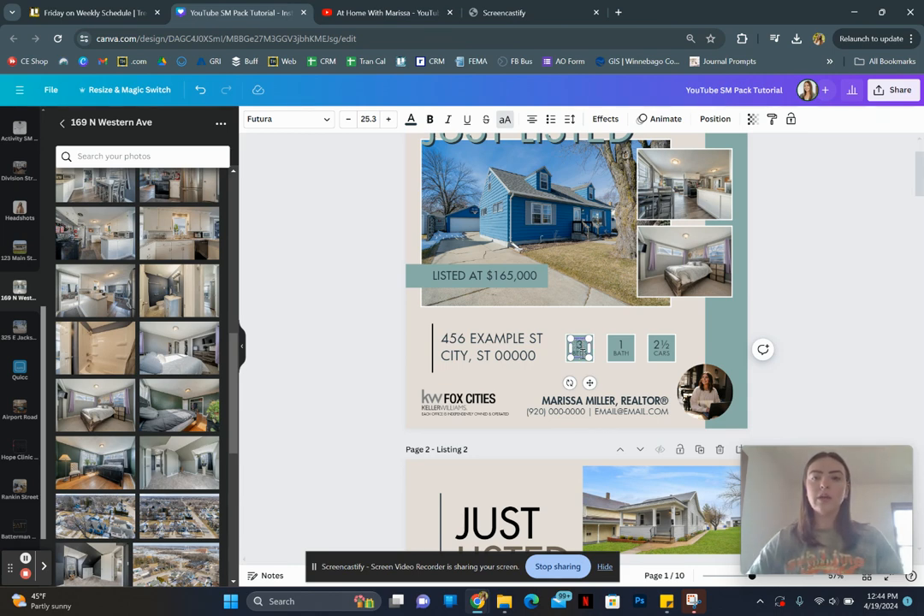
# - Set the number in the bath box on page 1 to 2 and deselect the text
pyautogui.doubleClick(622, 344)
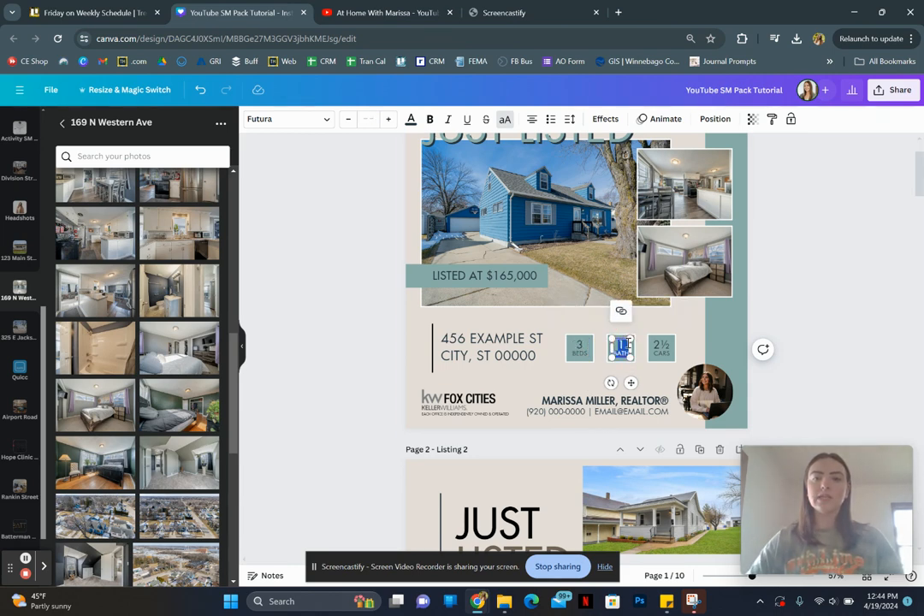
pyautogui.click(627, 343)
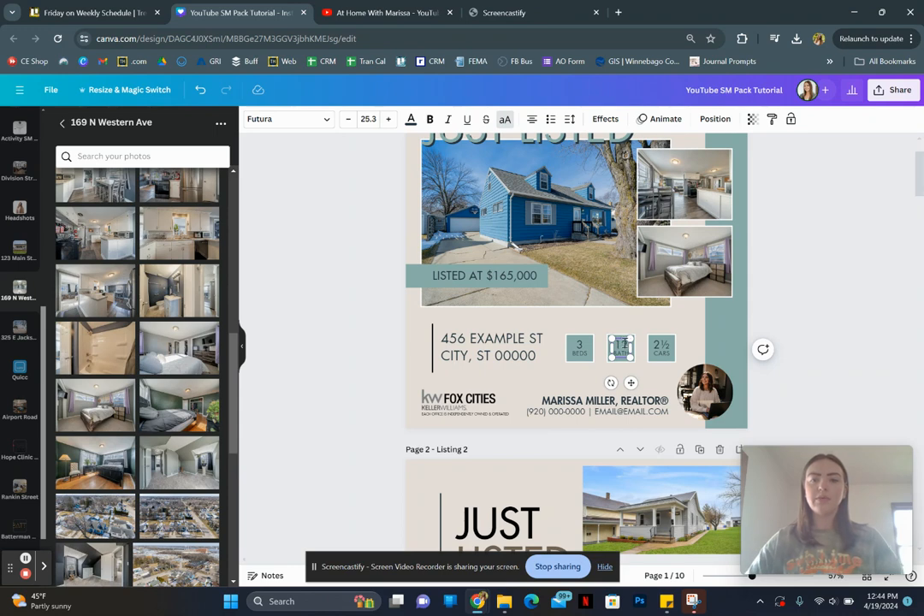
pyautogui.click(623, 345)
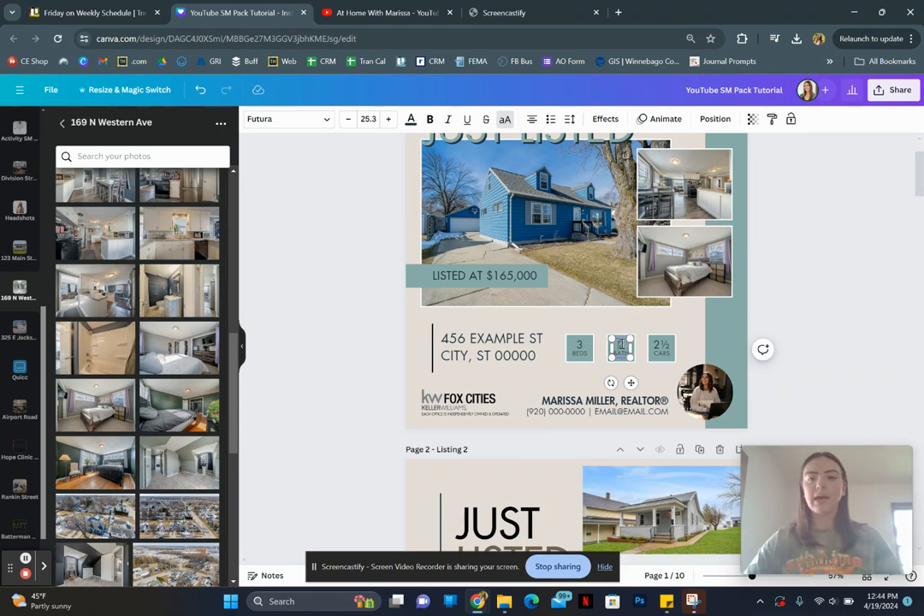
pyautogui.press('BackSpace')
pyautogui.write('2')
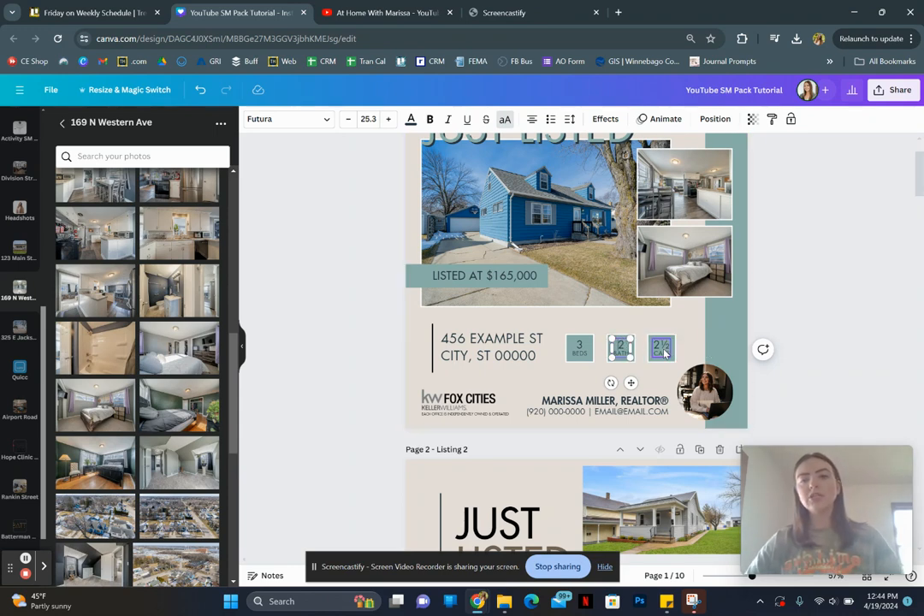
pyautogui.click(796, 371)
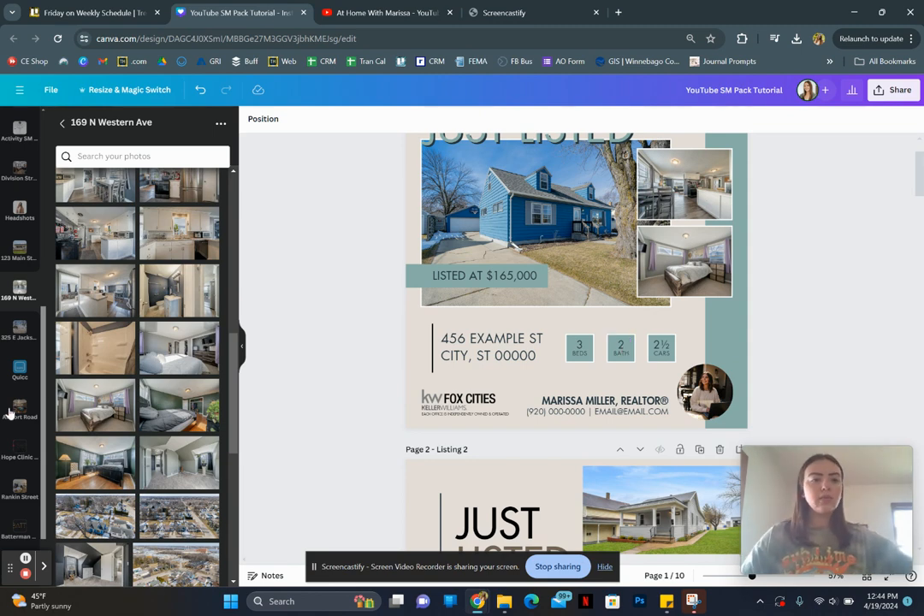
pyautogui.scroll(3, 8, 413)
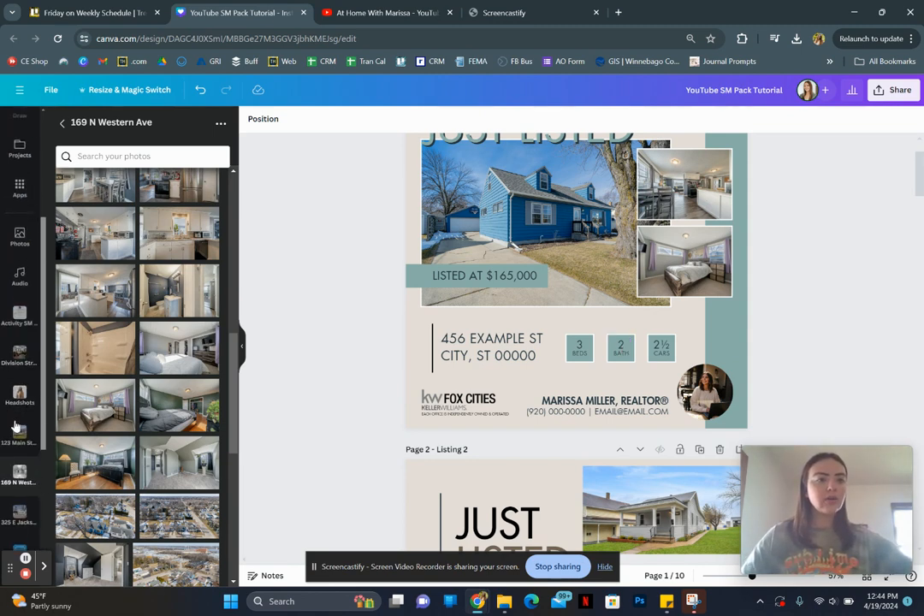
# - Replace the round headshot on page 1 with the colour couch photo from the Headshots folder
pyautogui.click(19, 394)
pyautogui.scroll(-1, 128, 428)
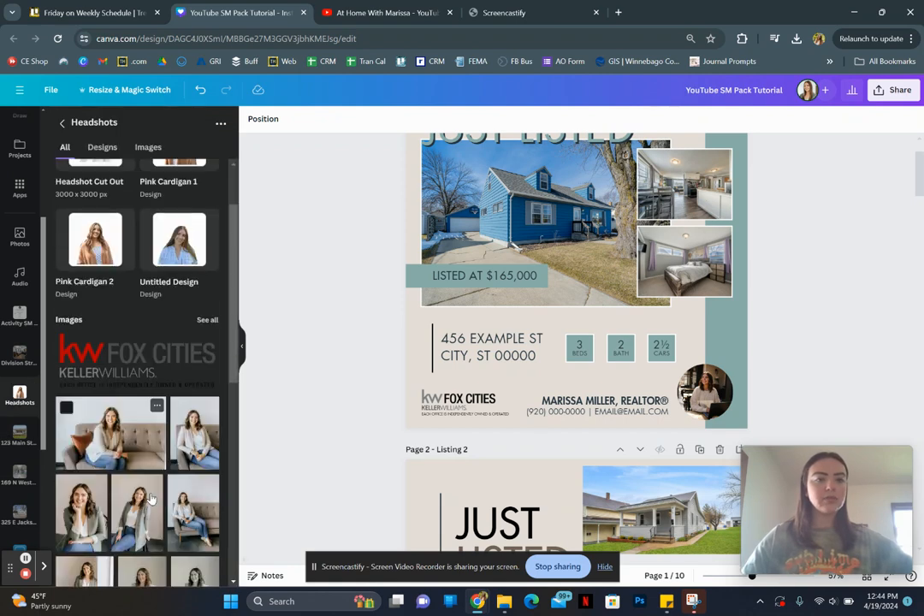
pyautogui.scroll(-5, 150, 499)
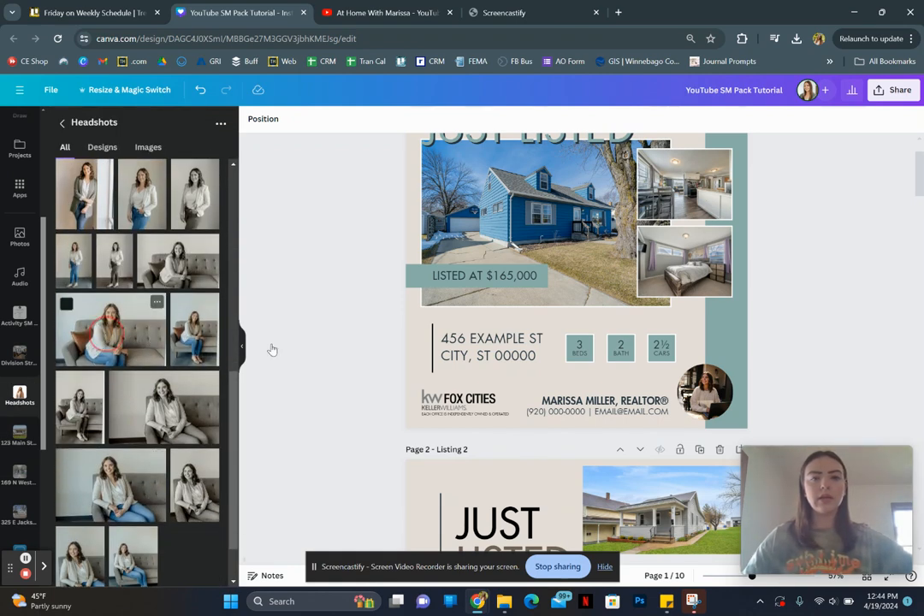
pyautogui.moveTo(119, 333); pyautogui.dragTo(717, 398)
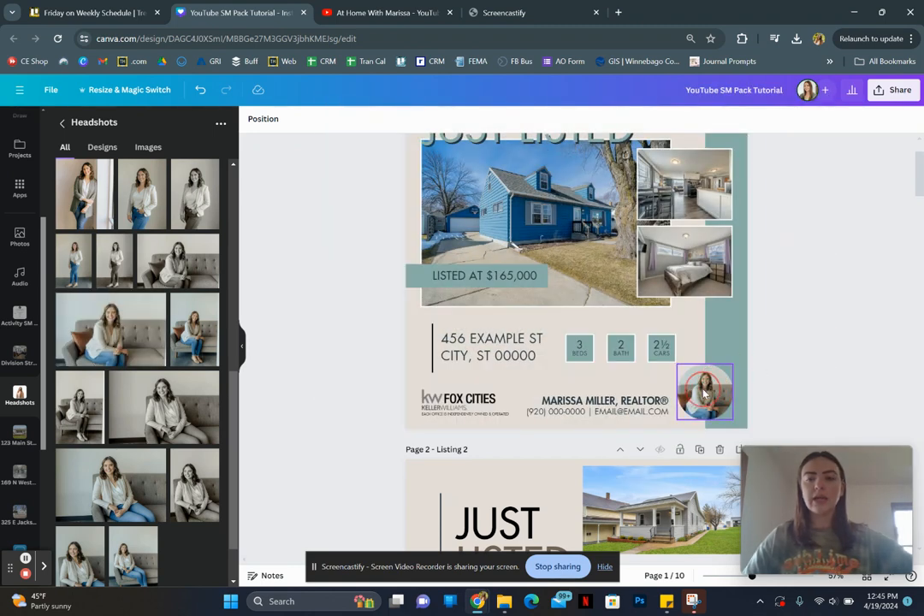
# - Enlarge and reposition the new headshot within its circular frame on page 1 so the face is centred, and deselect it
pyautogui.click(711, 390)
pyautogui.doubleClick(704, 390)
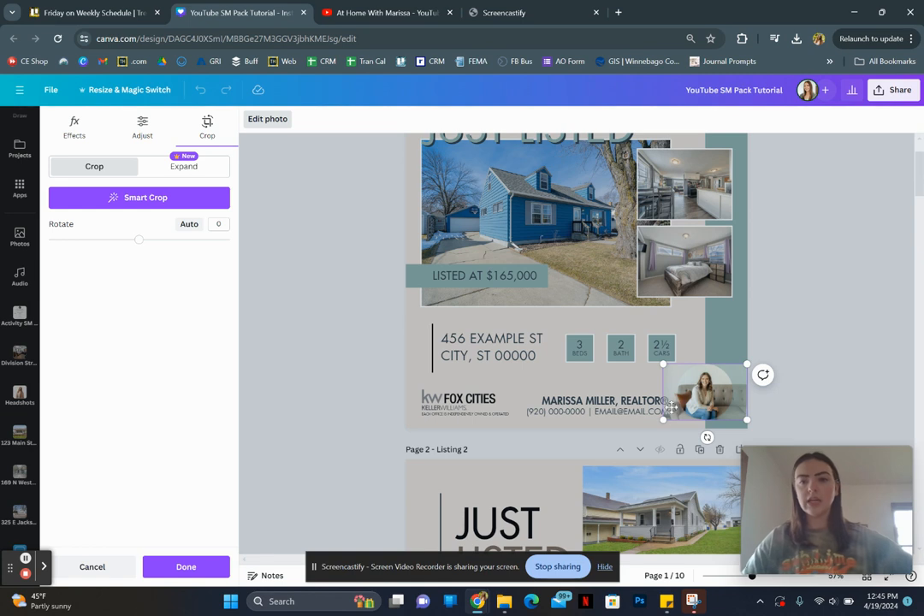
pyautogui.moveTo(664, 419); pyautogui.dragTo(634, 479)
pyautogui.moveTo(672, 439); pyautogui.dragTo(694, 438)
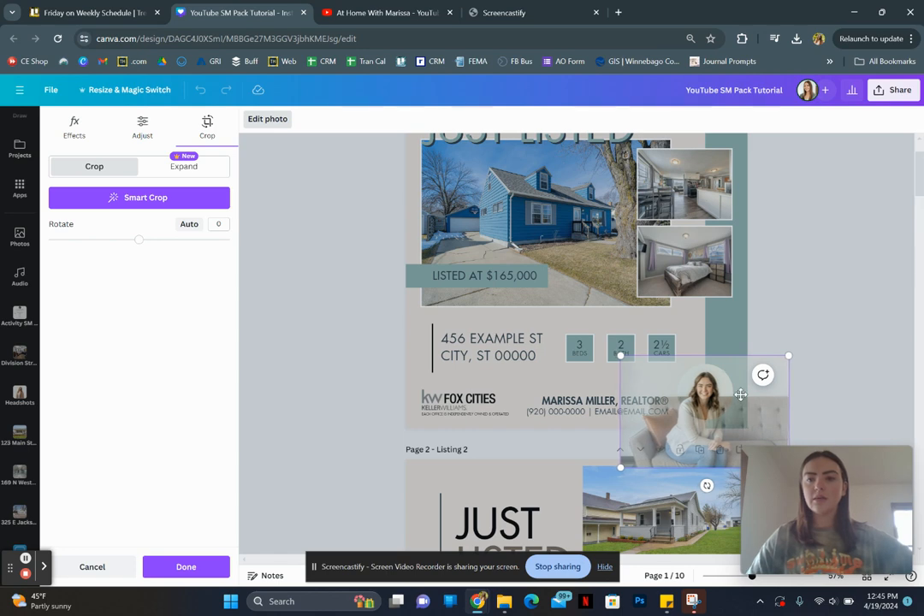
pyautogui.click(822, 249)
pyautogui.click(822, 249)
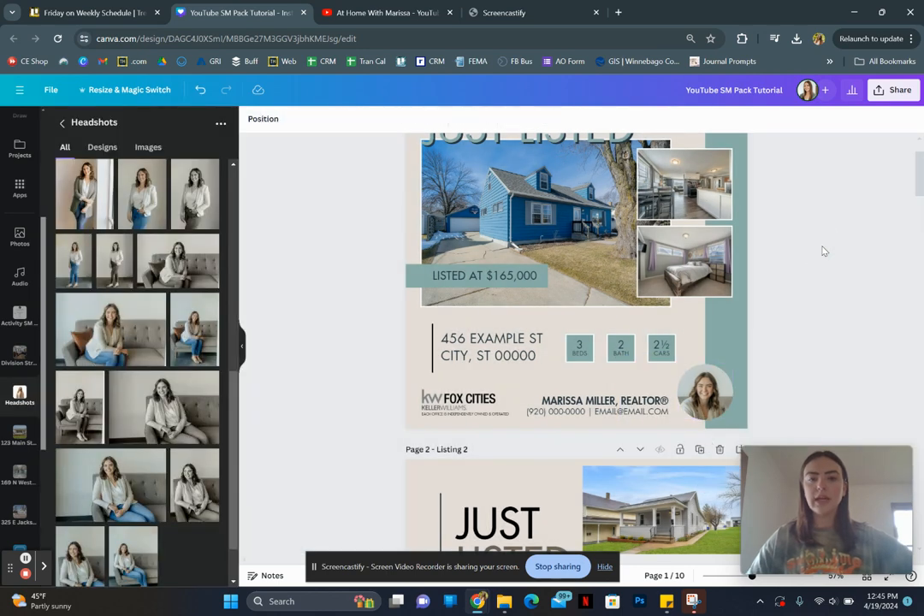
pyautogui.scroll(1, 822, 250)
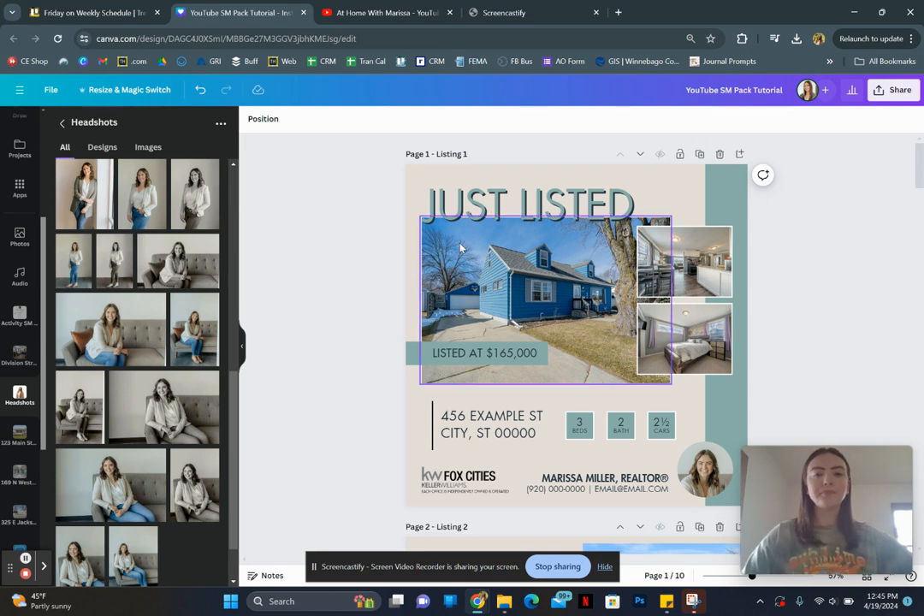
pyautogui.scroll(-3, 3, 291)
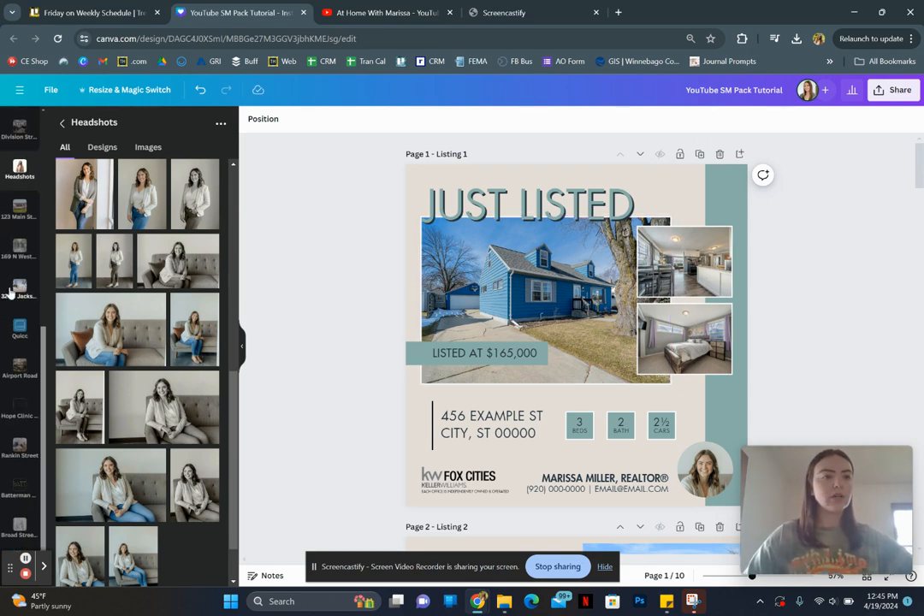
pyautogui.click(7, 253)
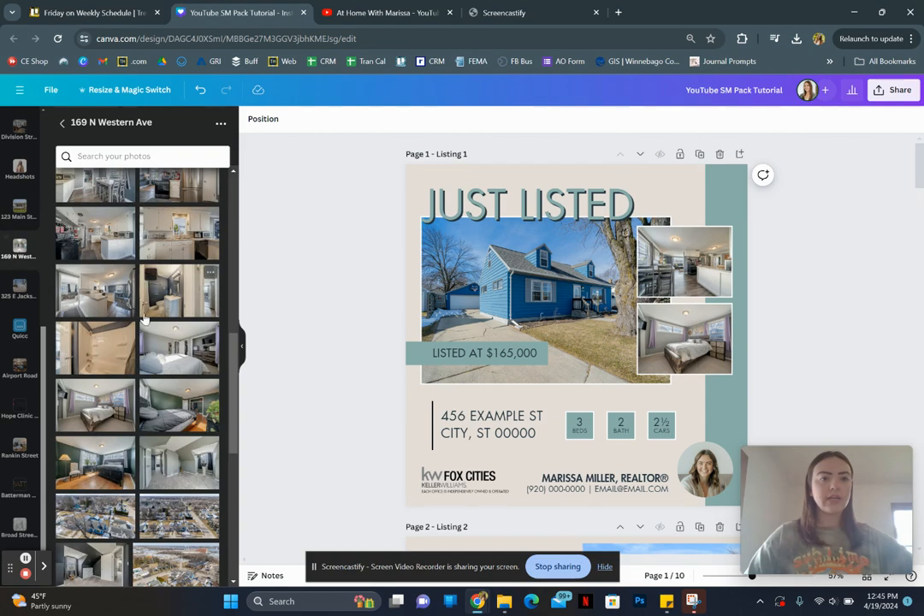
pyautogui.scroll(5, 145, 318)
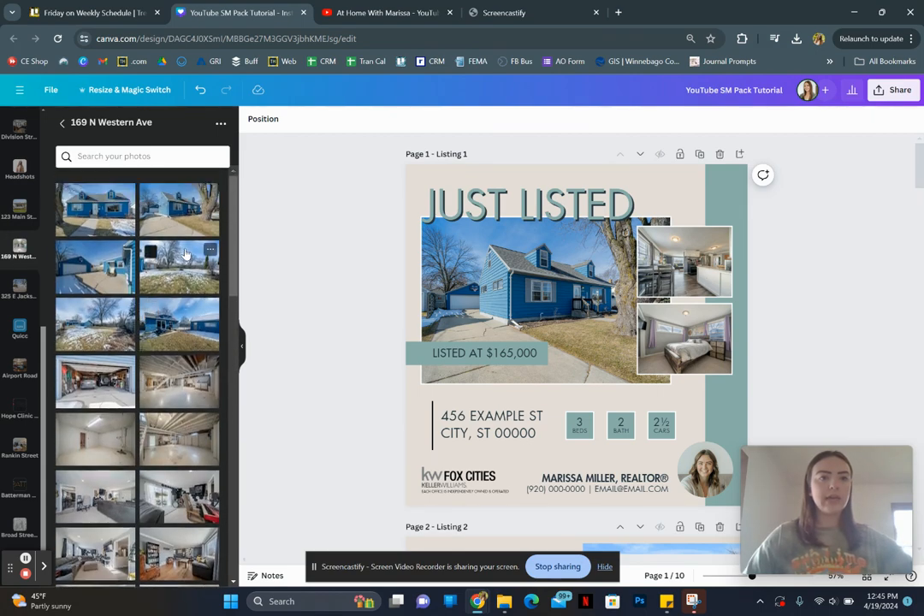
pyautogui.moveTo(184, 207); pyautogui.dragTo(422, 181)
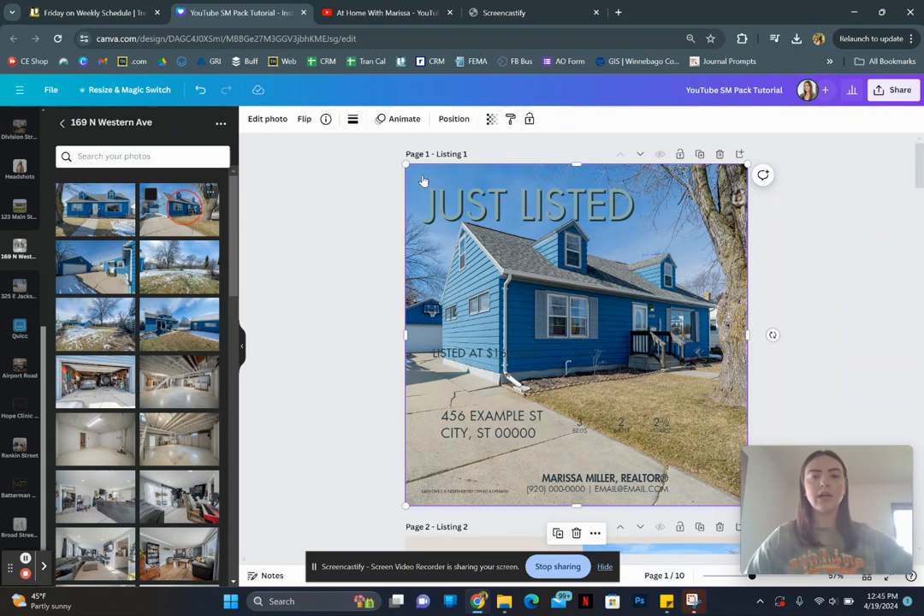
pyautogui.click(438, 172)
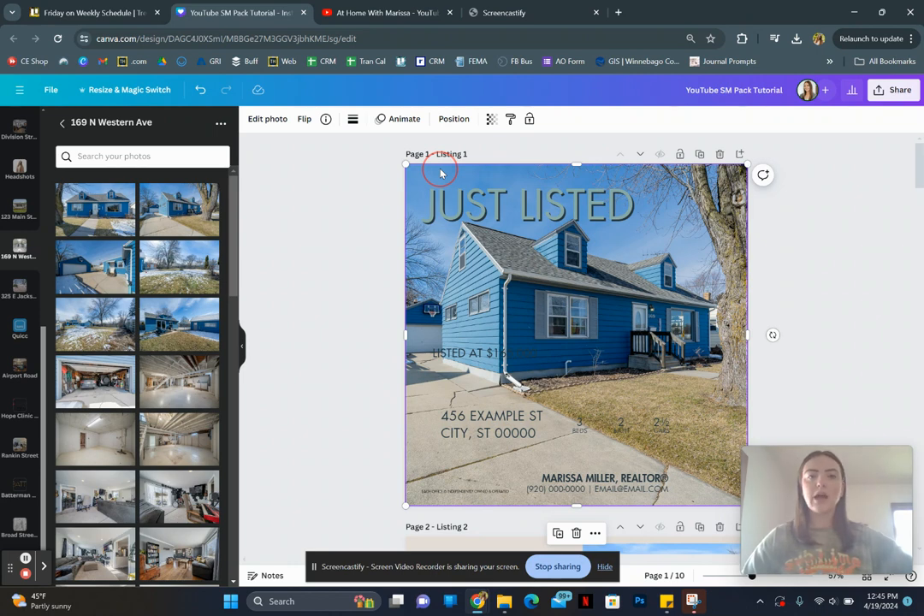
# - Reorder the page 1 layers so the full-page house photo sits directly above the beige background
pyautogui.click(454, 121)
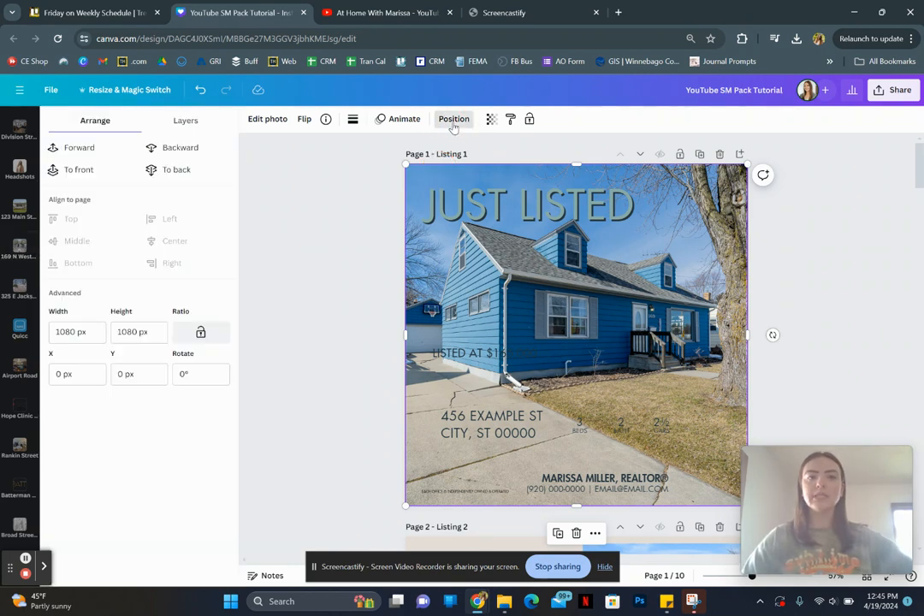
pyautogui.click(178, 120)
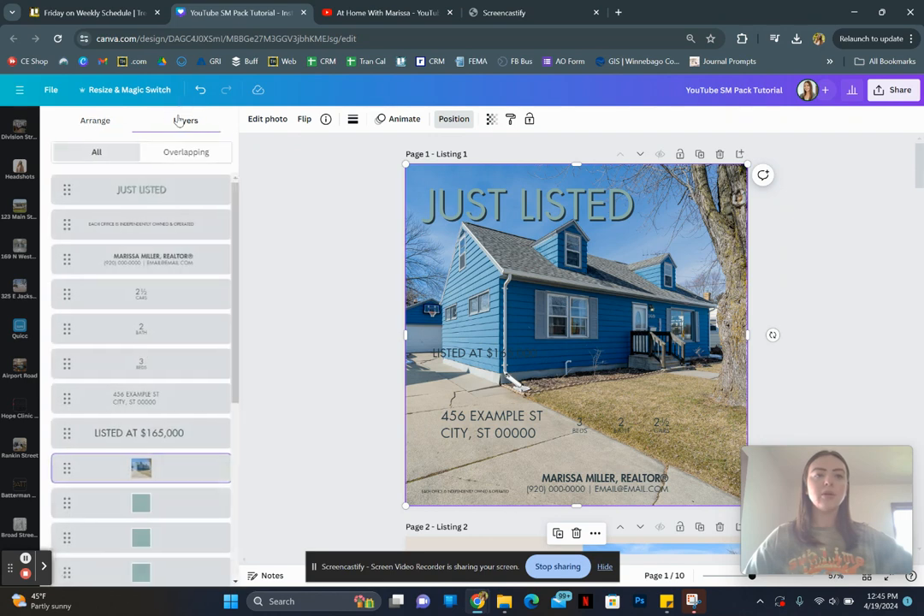
pyautogui.scroll(-3, 114, 323)
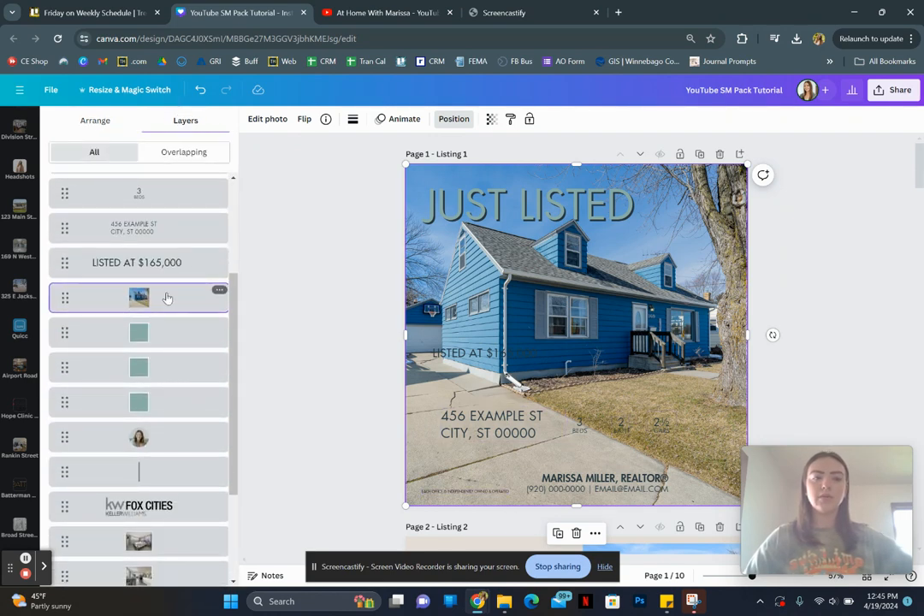
pyautogui.moveTo(167, 298); pyautogui.dragTo(161, 557)
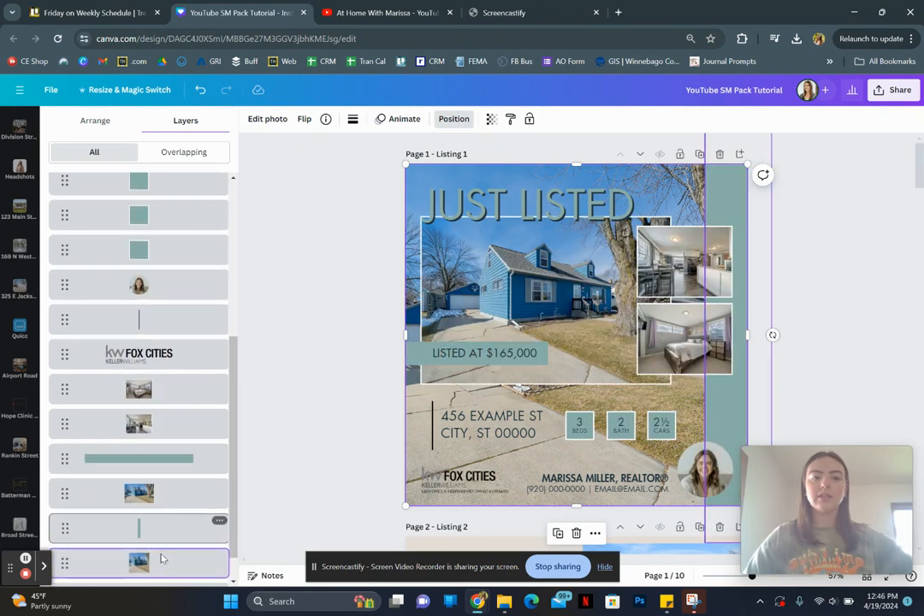
pyautogui.scroll(-1, 162, 558)
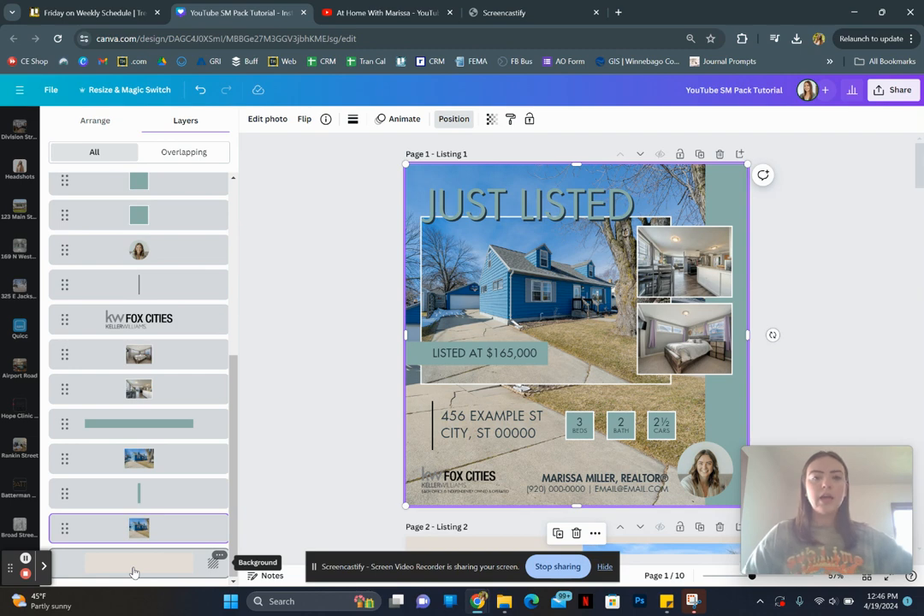
# - Set the transparency of the full-page house photo on page 1 to 19 and deselect it
pyautogui.click(372, 261)
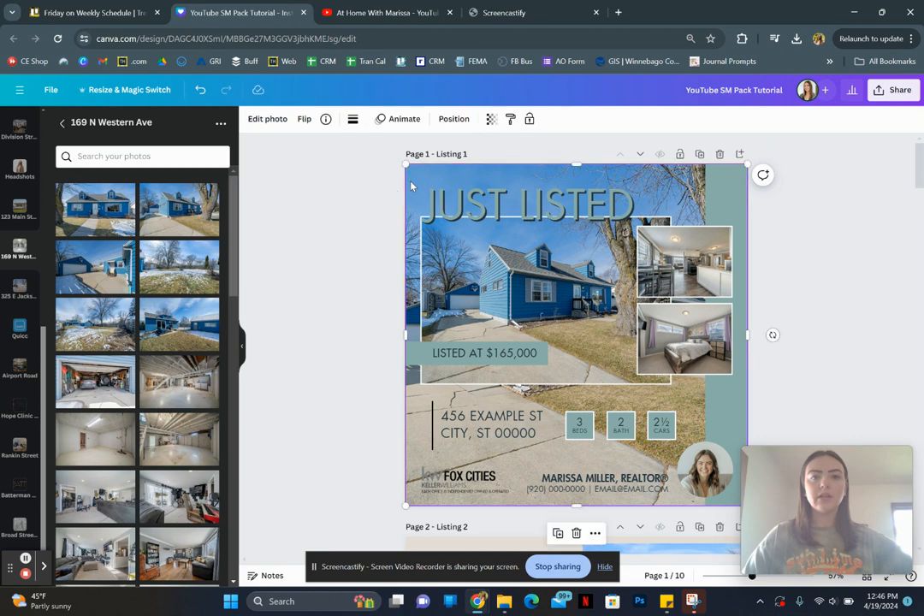
pyautogui.click(492, 122)
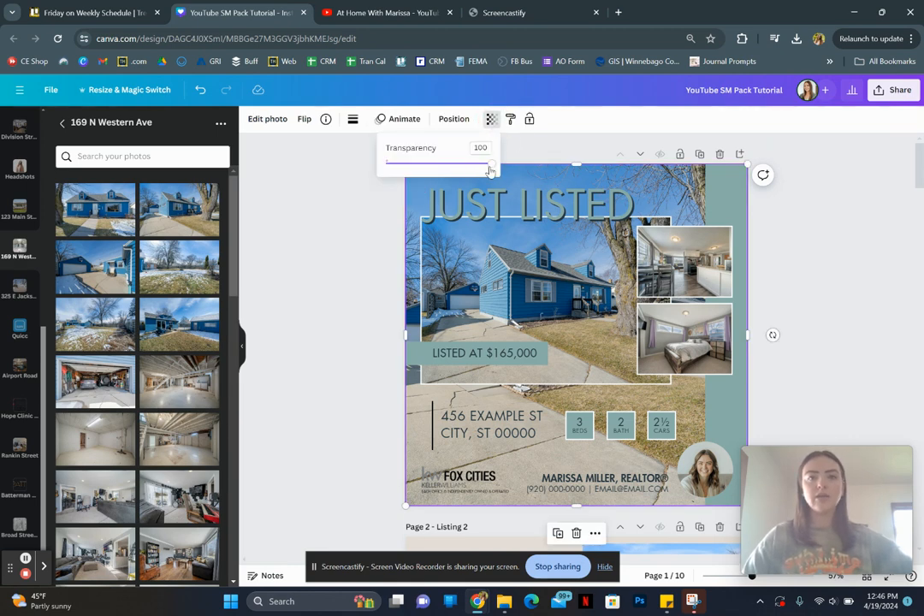
pyautogui.moveTo(490, 170); pyautogui.dragTo(406, 167)
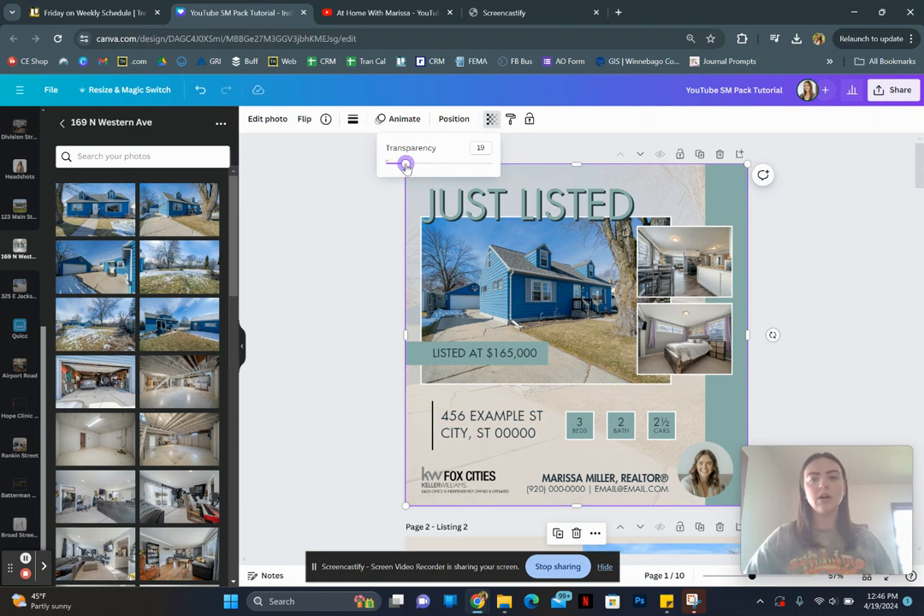
pyautogui.click(384, 285)
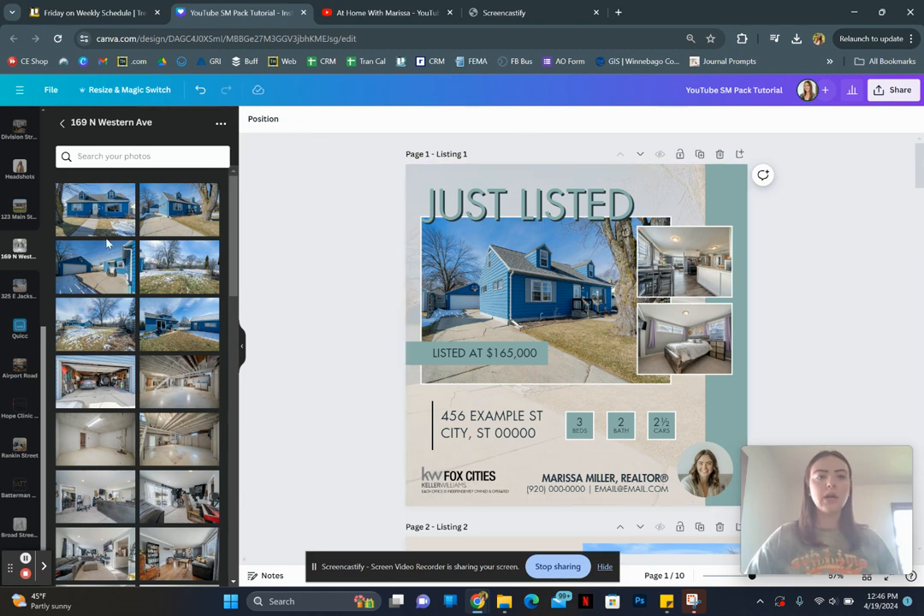
pyautogui.moveTo(108, 212); pyautogui.dragTo(413, 192)
pyautogui.scroll(-3, 170, 326)
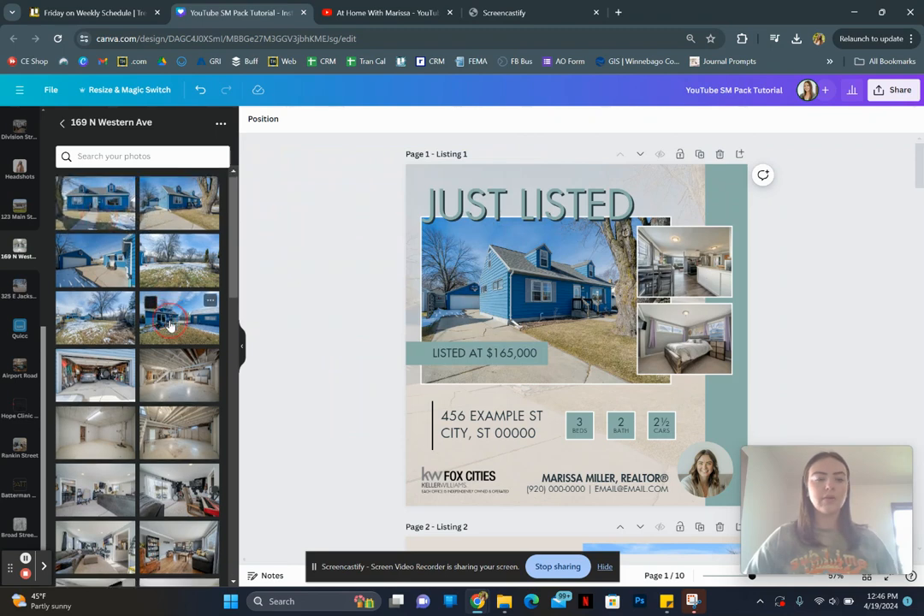
pyautogui.scroll(3, 170, 326)
# - Try white and black (#000000) as the page 1 background colour beneath the full-page house photo
pyautogui.click(424, 174)
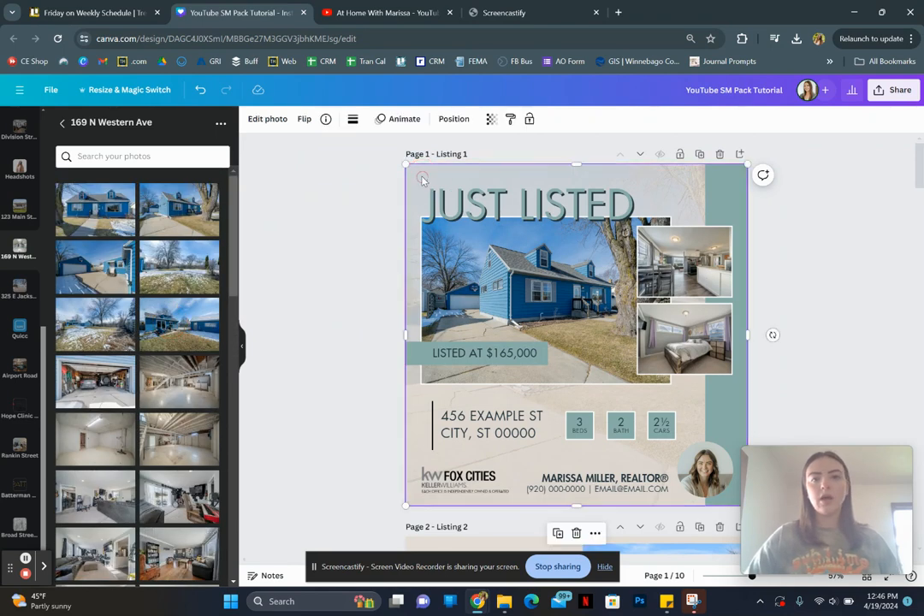
pyautogui.click(451, 120)
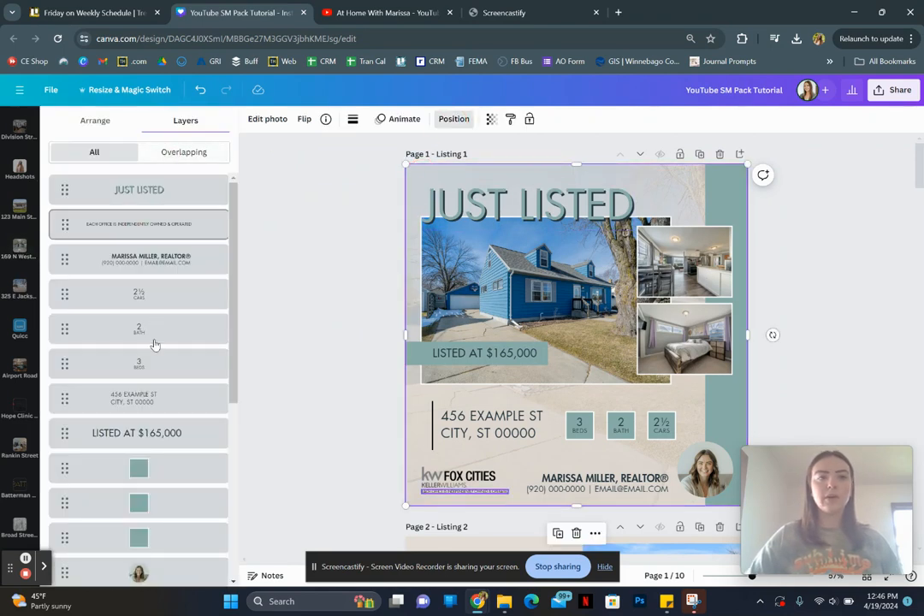
pyautogui.scroll(-5, 155, 343)
pyautogui.click(130, 567)
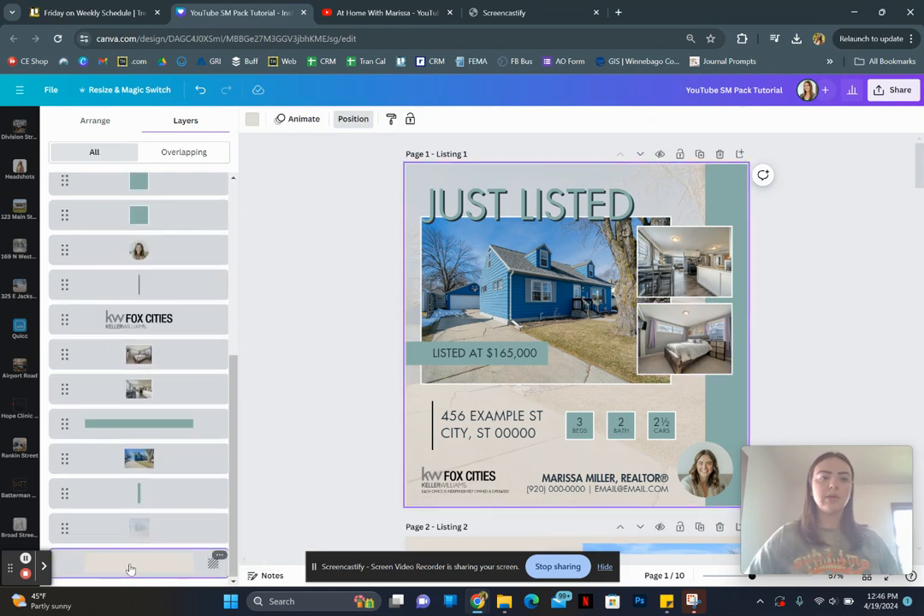
pyautogui.click(248, 122)
pyautogui.click(89, 216)
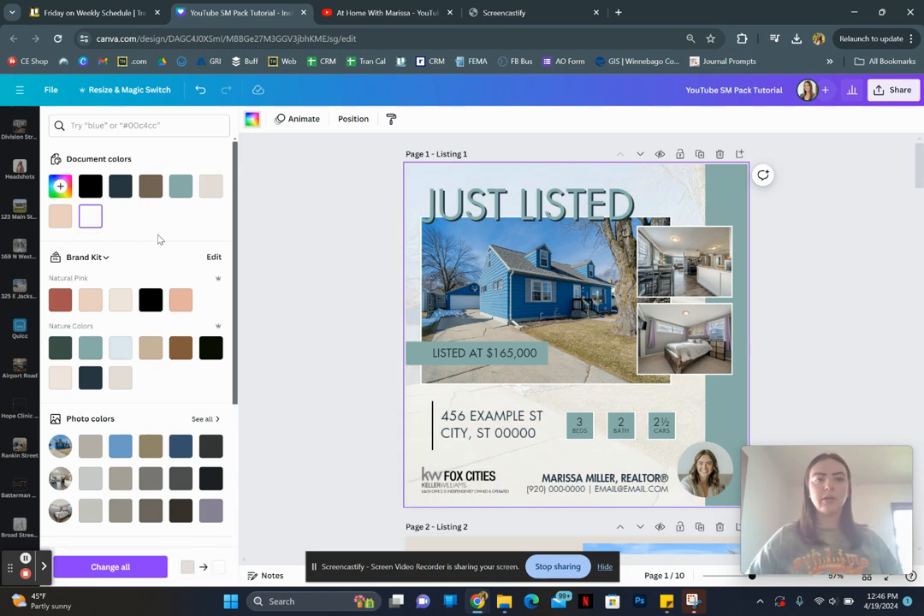
pyautogui.click(91, 187)
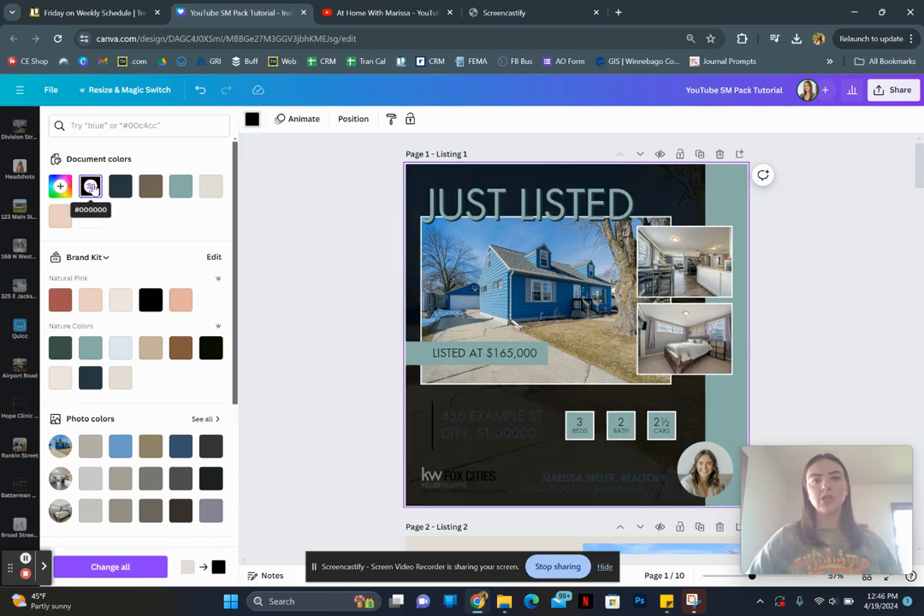
# - Set the full-page house photo's transparency to 52 over the black background and deselect it
pyautogui.click(289, 177)
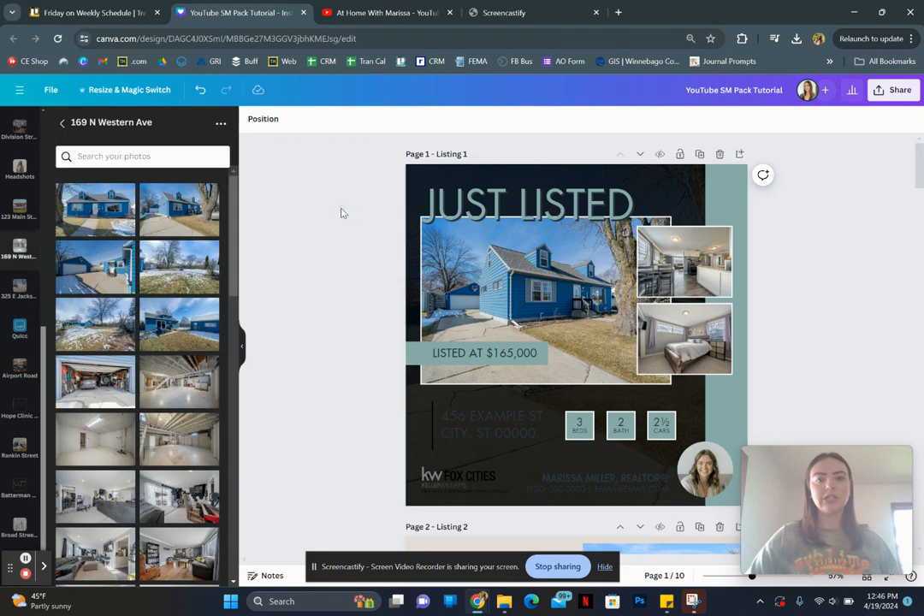
pyautogui.click(414, 170)
pyautogui.click(491, 119)
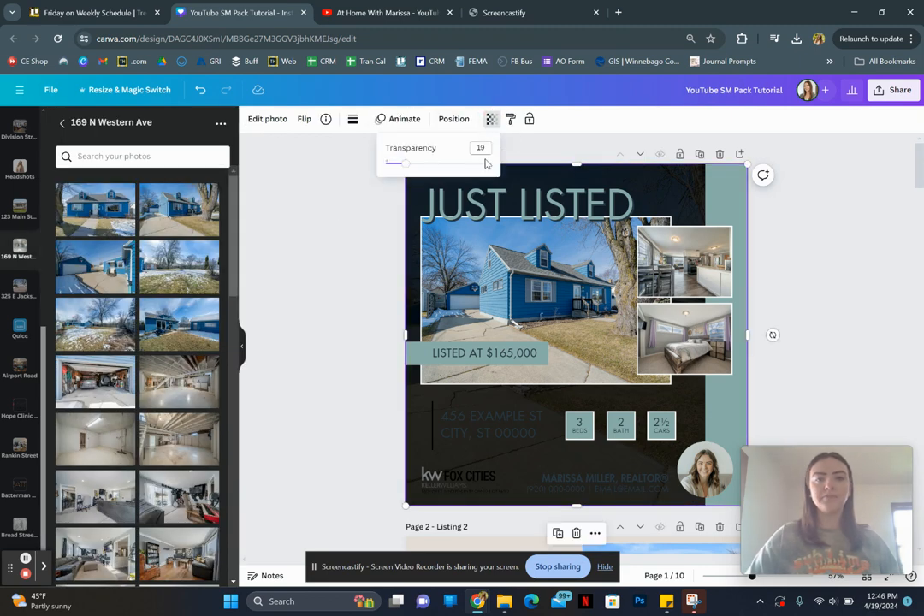
pyautogui.moveTo(406, 162); pyautogui.dragTo(440, 163)
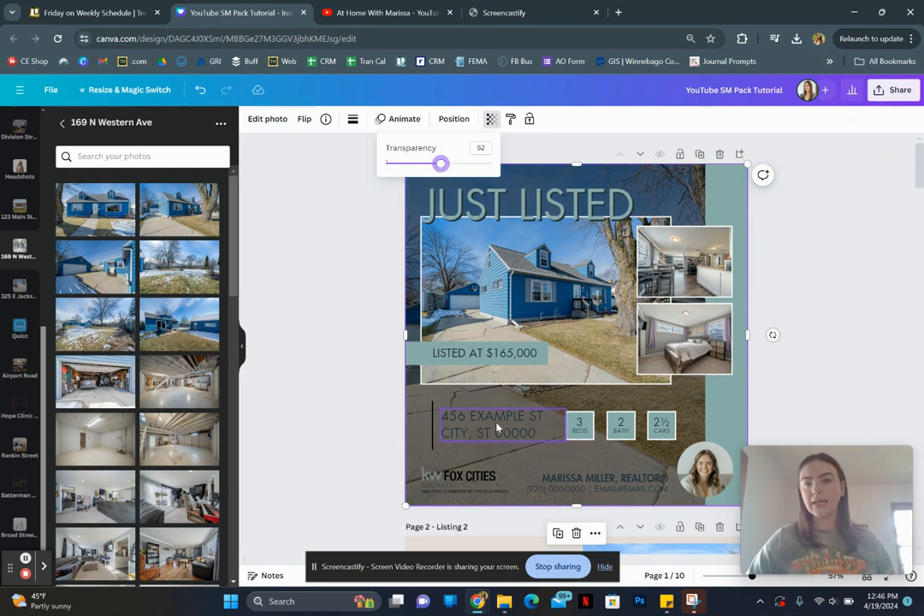
pyautogui.click(359, 400)
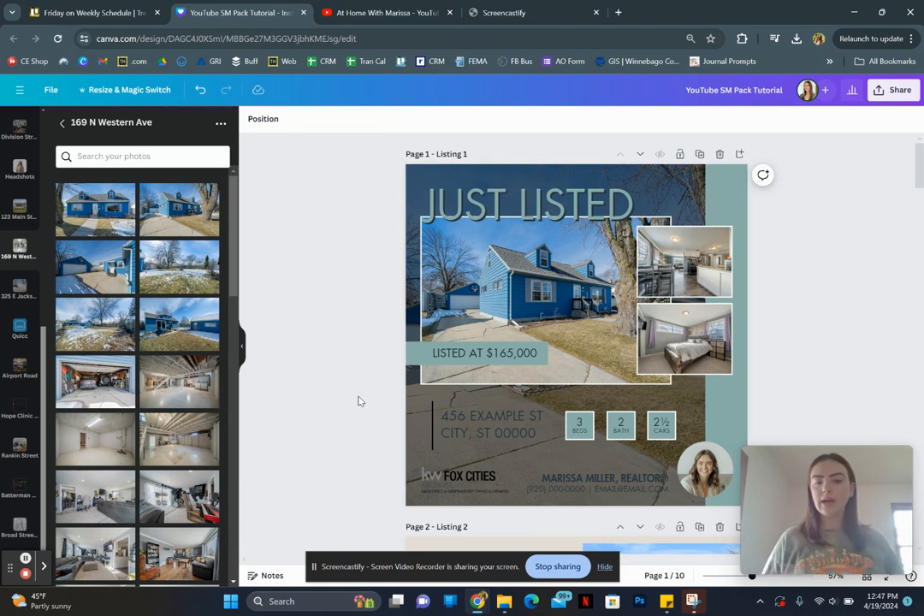
# - Undo the transparency increase and the background colour changes on page 1
pyautogui.hotkey('ctrl', 'z')
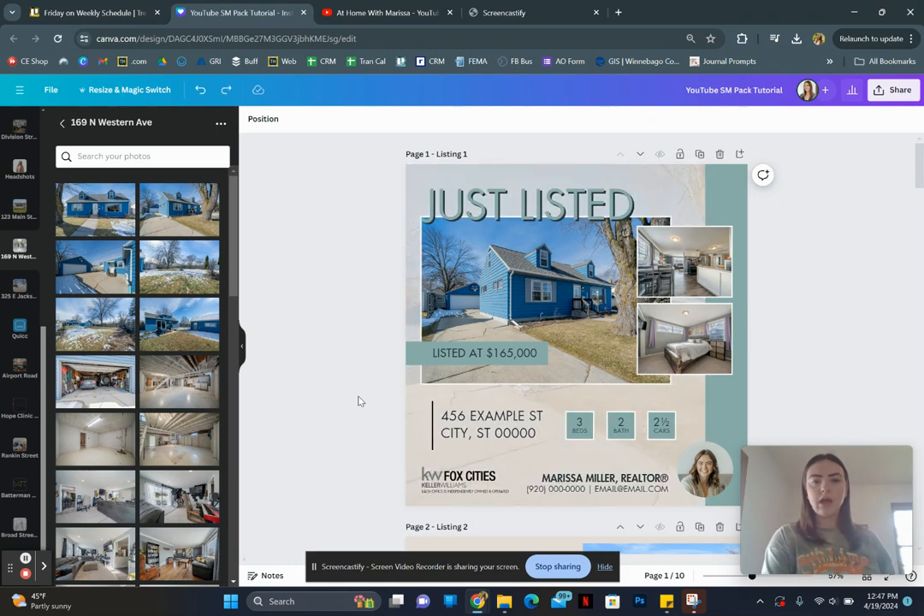
pyautogui.click(321, 316)
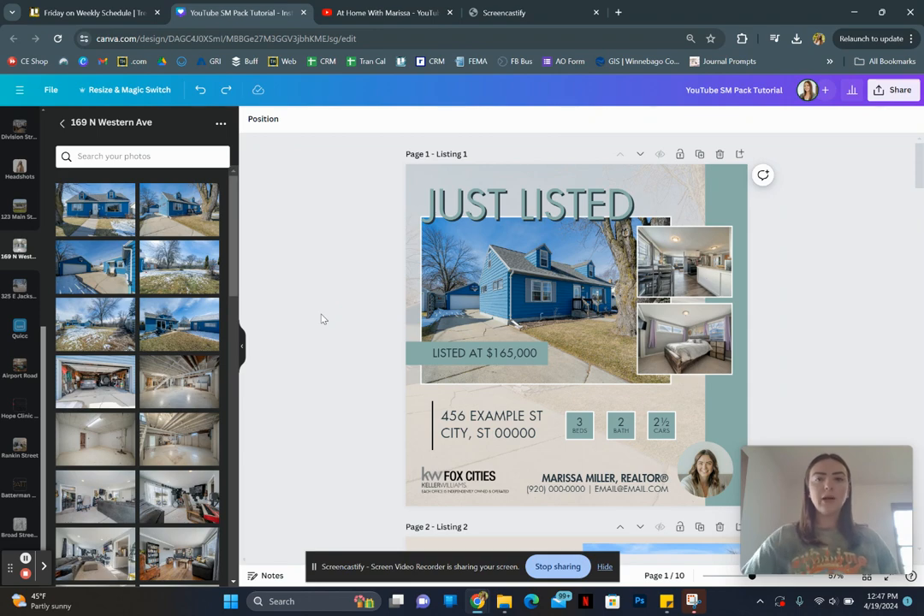
pyautogui.scroll(-5, 321, 318)
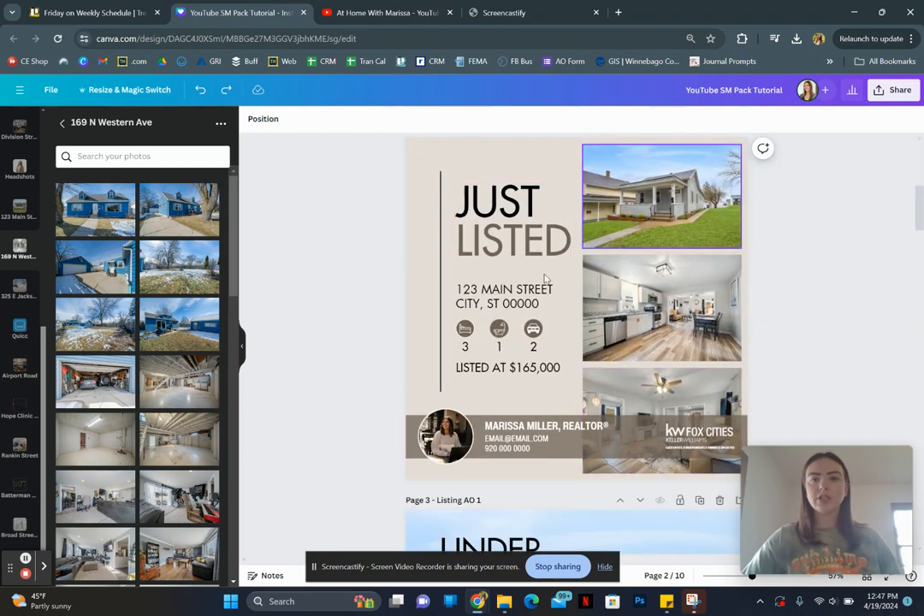
pyautogui.scroll(5, 377, 209)
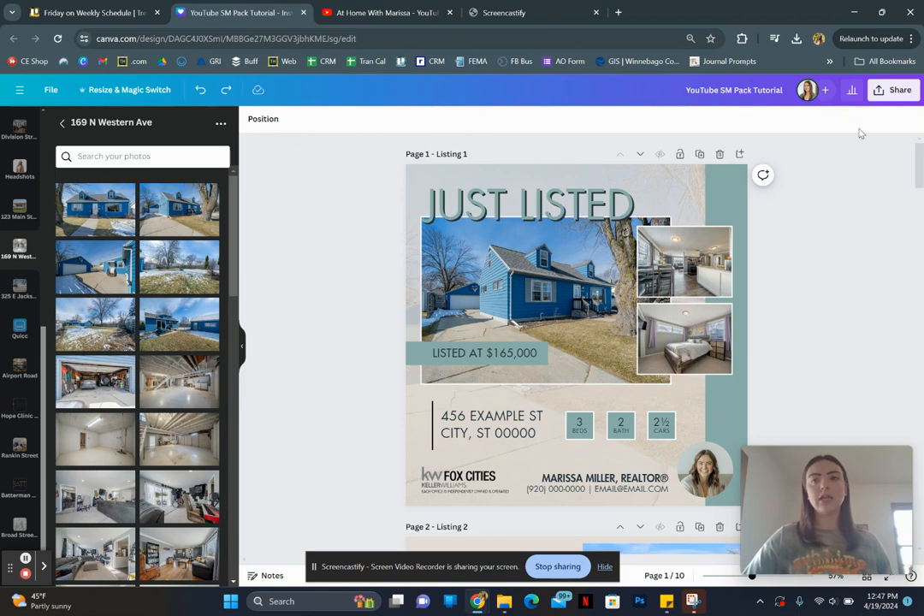
# - Open the design's download options and limit the page selection to the current page, Page 1
pyautogui.click(894, 90)
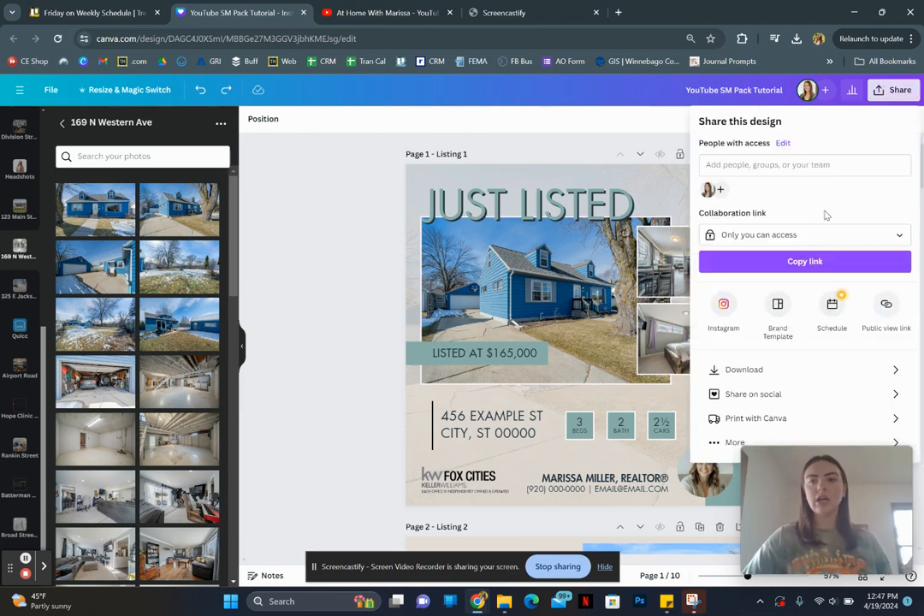
pyautogui.click(753, 370)
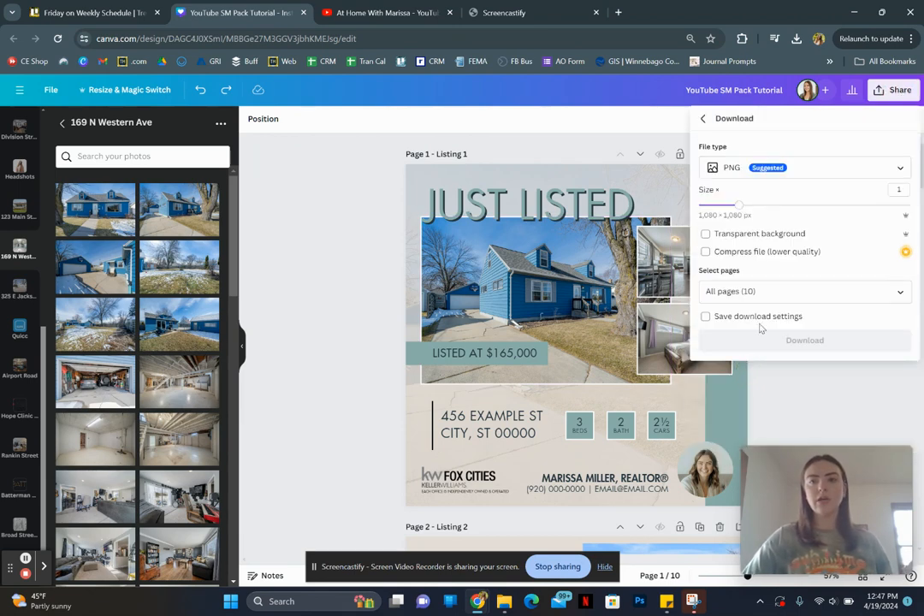
pyautogui.click(761, 290)
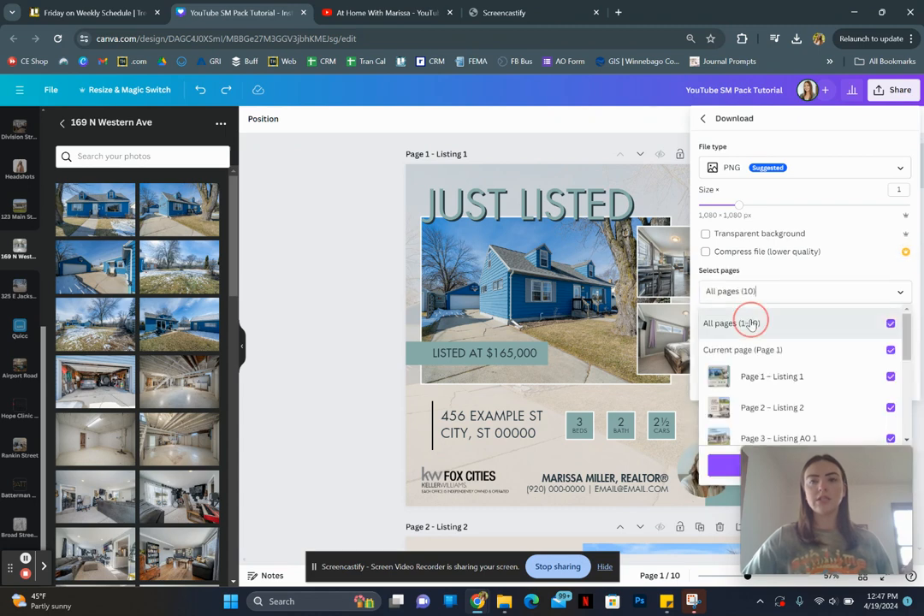
pyautogui.click(751, 323)
pyautogui.click(760, 351)
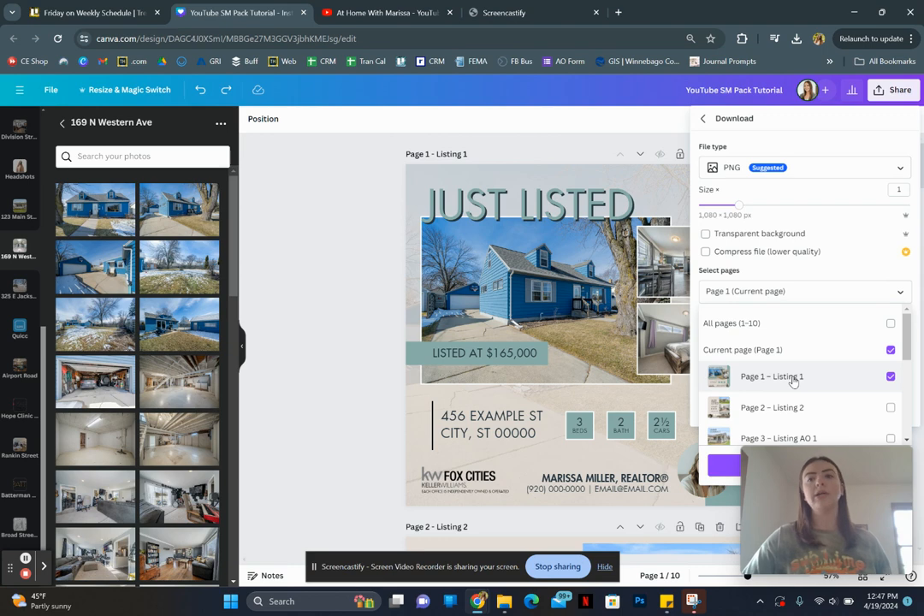
# - Examine the file types available for the download, keep PNG, and close the sharing options without downloading
pyautogui.click(830, 174)
pyautogui.click(829, 174)
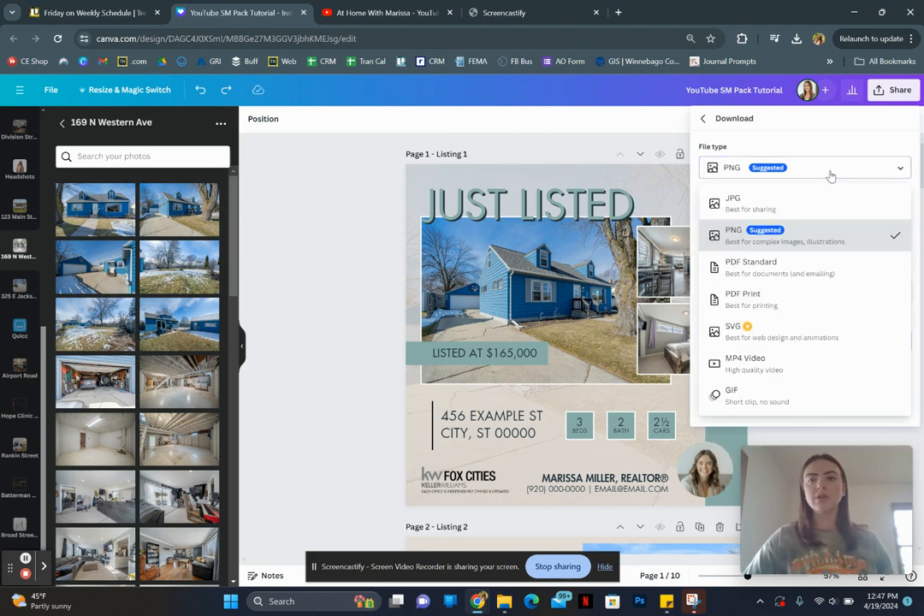
pyautogui.click(786, 135)
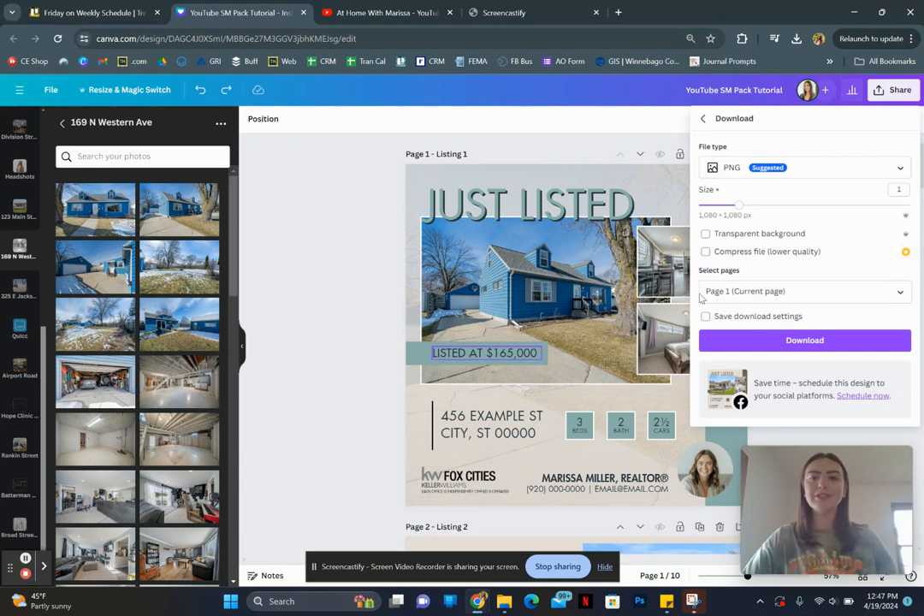
pyautogui.click(704, 122)
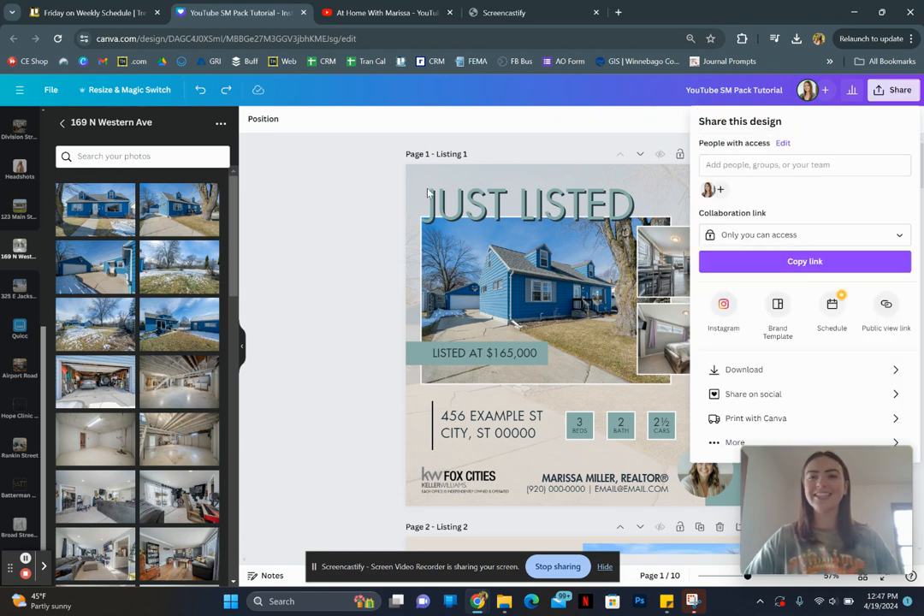
pyautogui.click(340, 216)
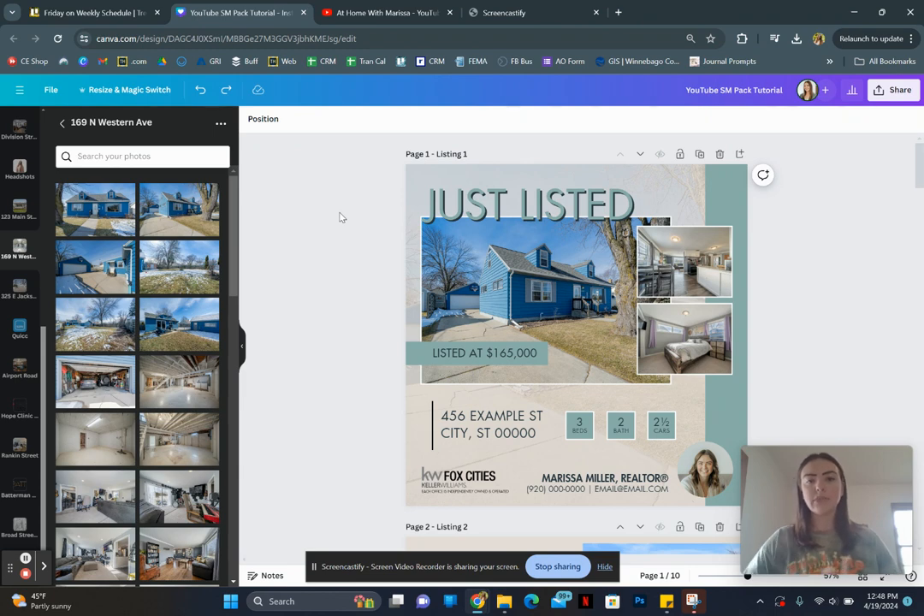
# - Look over the Listing 2 template on page 2
pyautogui.scroll(-5, 339, 217)
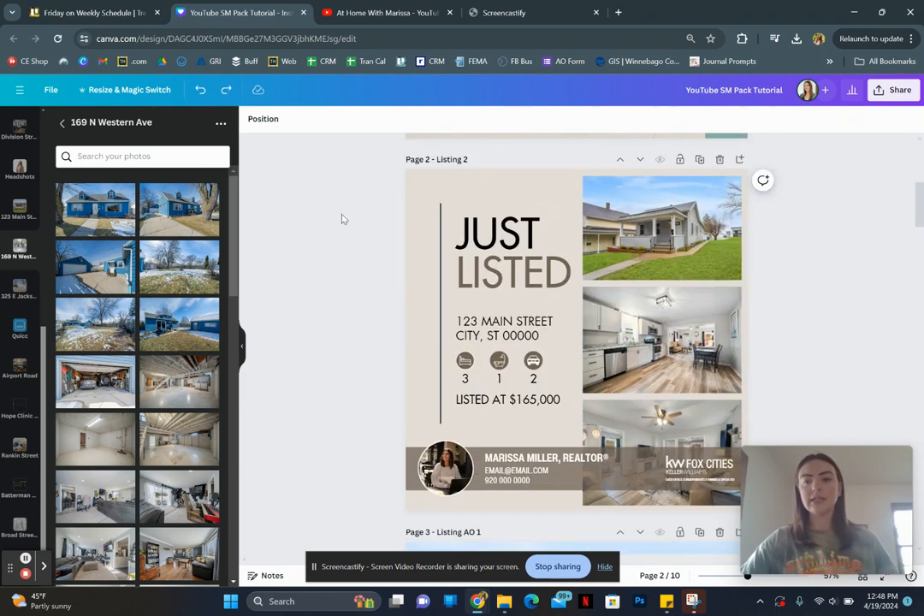